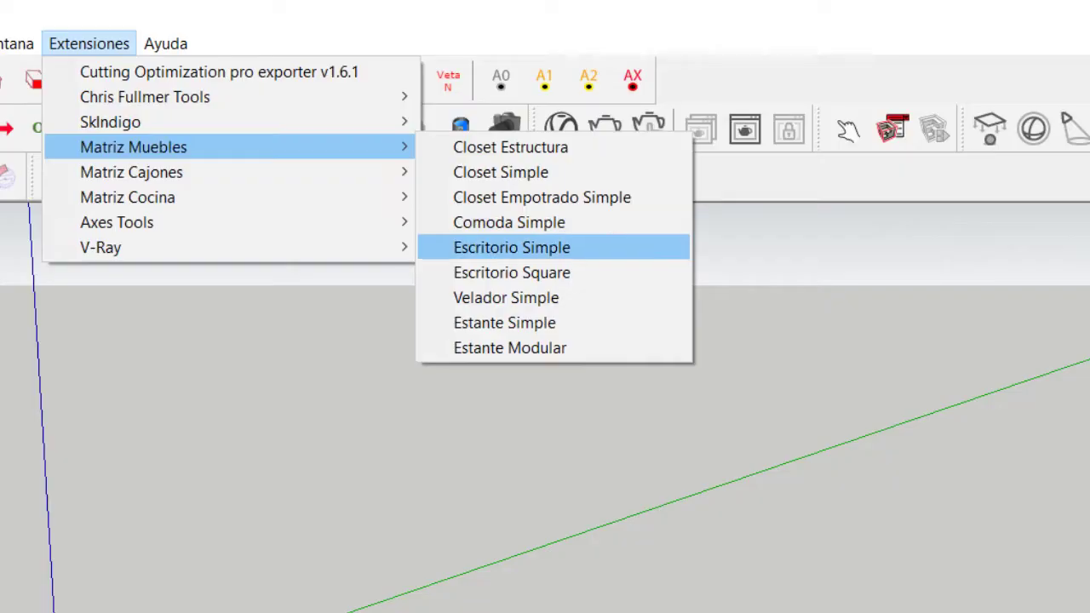
Insert an Escritorio Square desk into the model
left_click(510, 273)
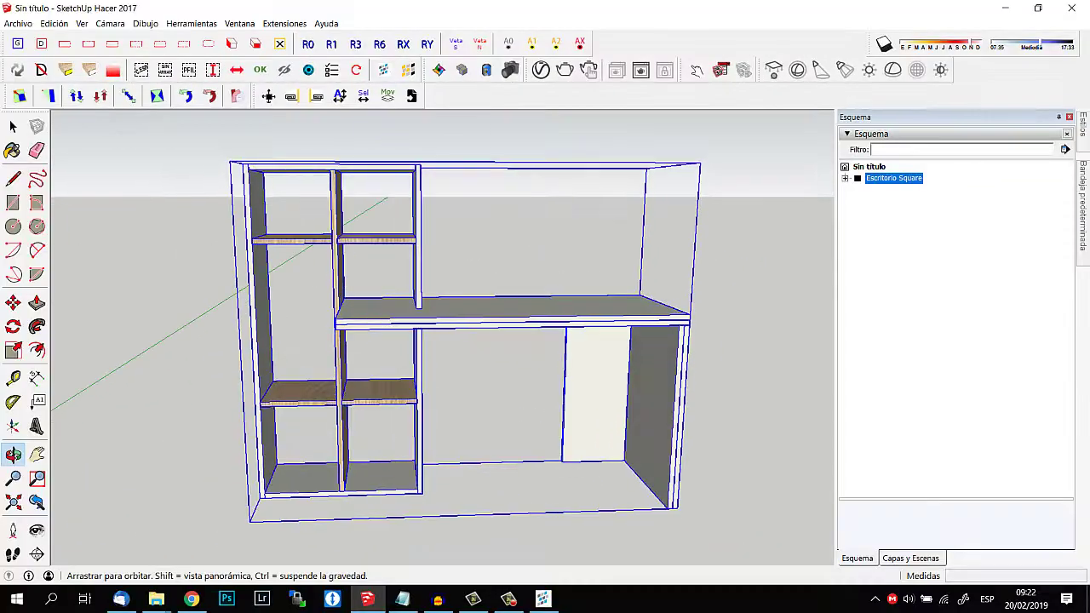
middle_click_drag(426, 340, 476, 324)
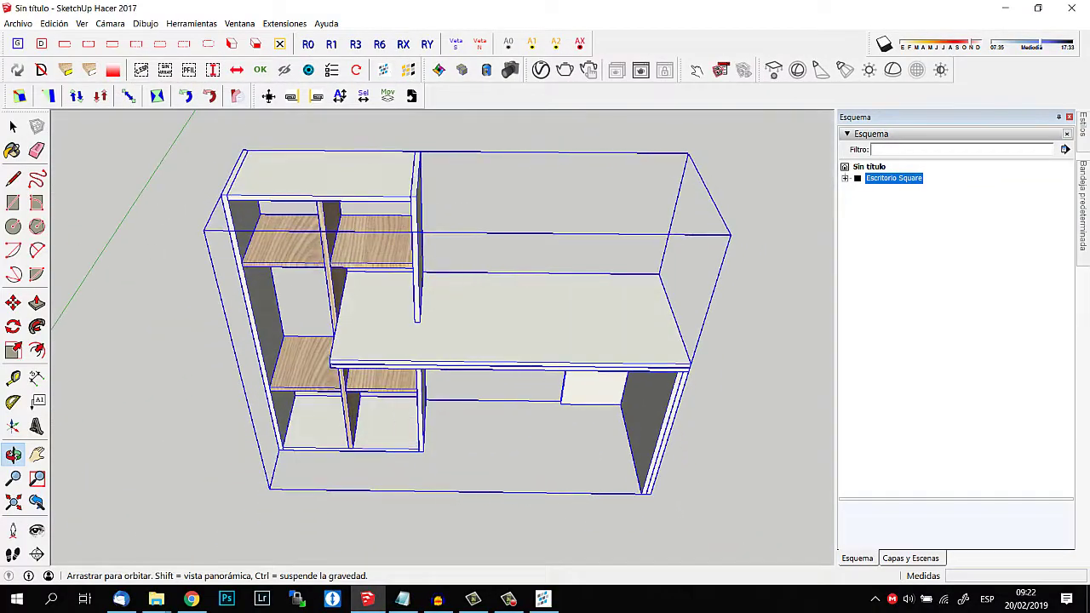
left_click(13, 126)
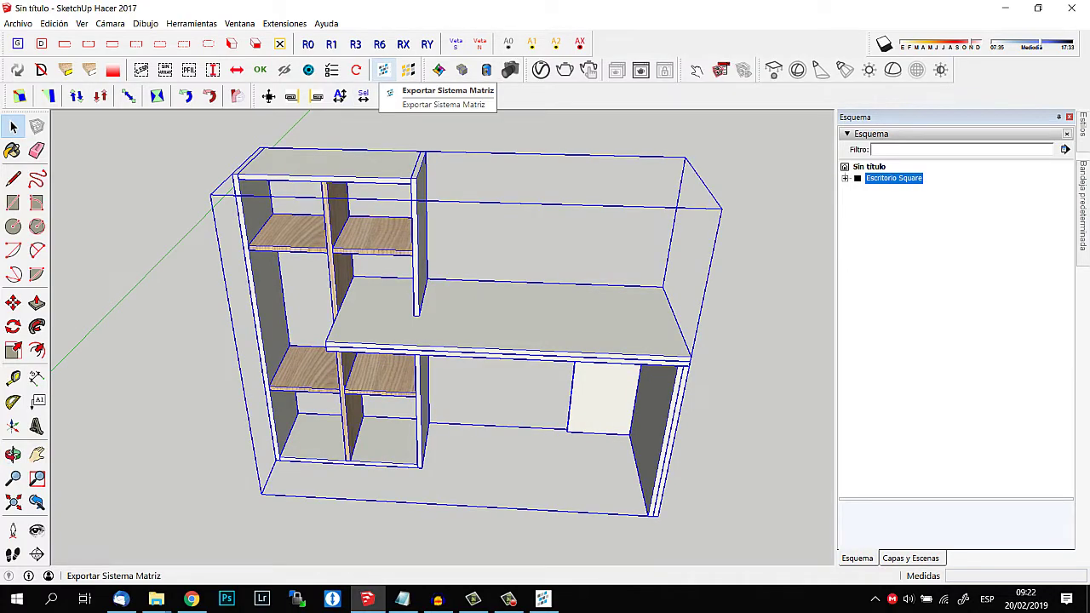
Start the Sistema Matriz export and save the model as Escritorio in a new Ejemplo 11 folder
left_click(388, 95)
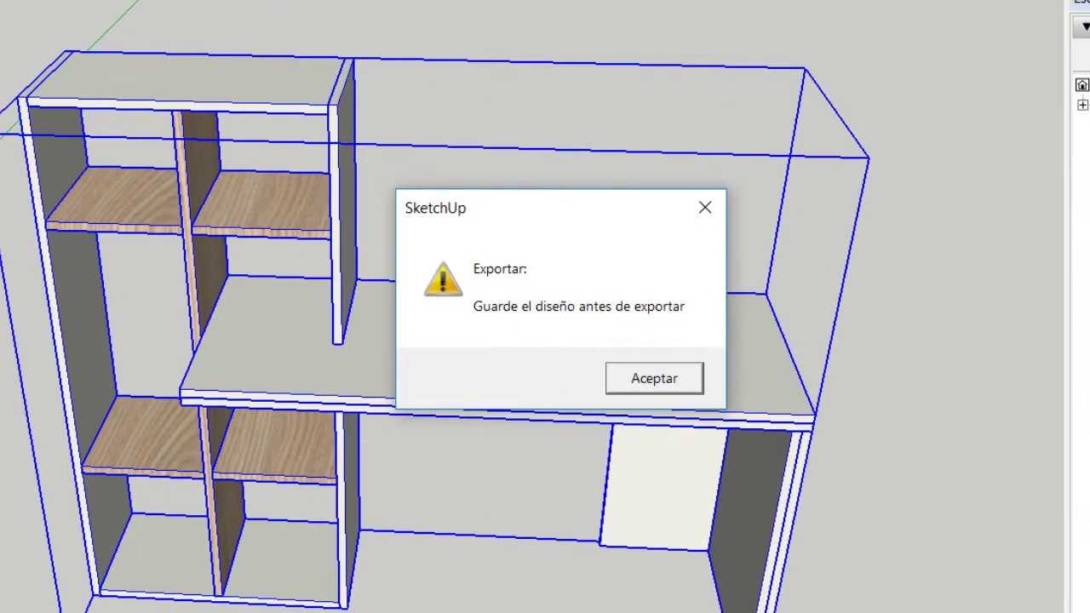
left_click(654, 378)
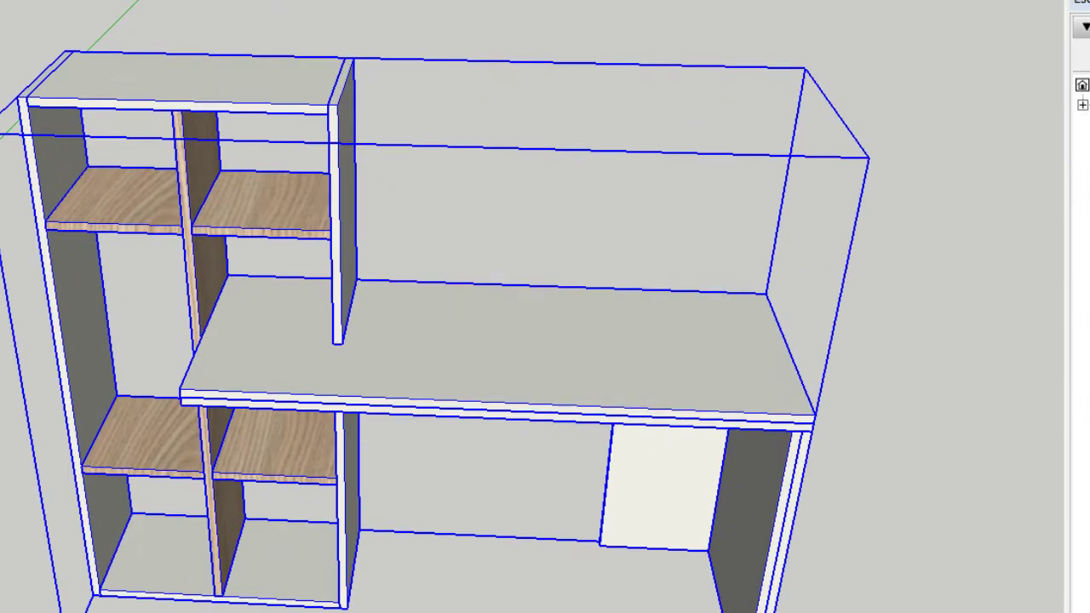
left_click(17, 23)
left_click(51, 77)
left_click(436, 160)
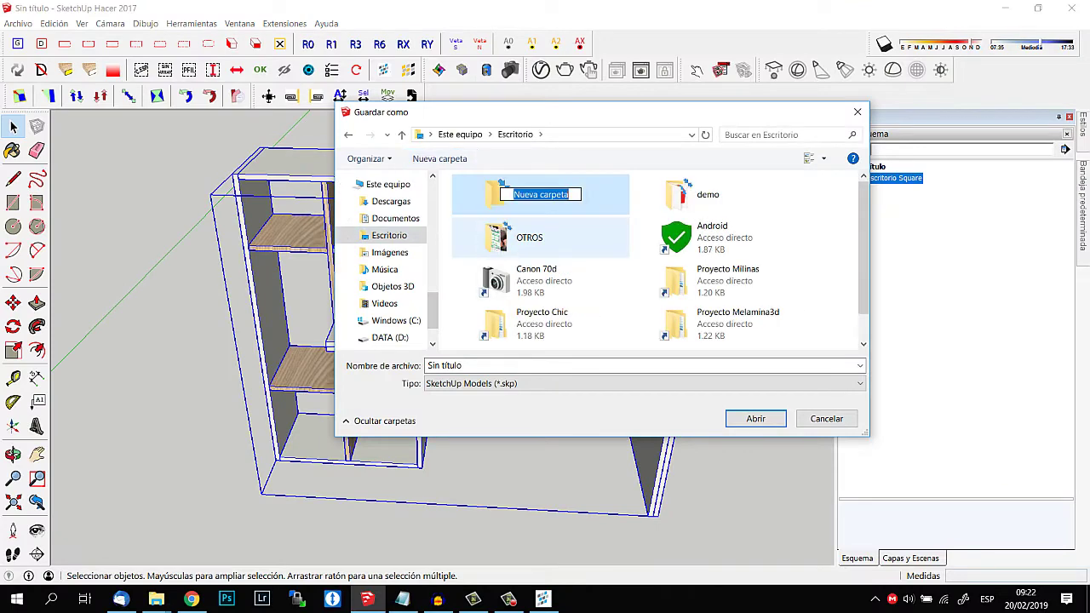
type("Ejemplo 11")
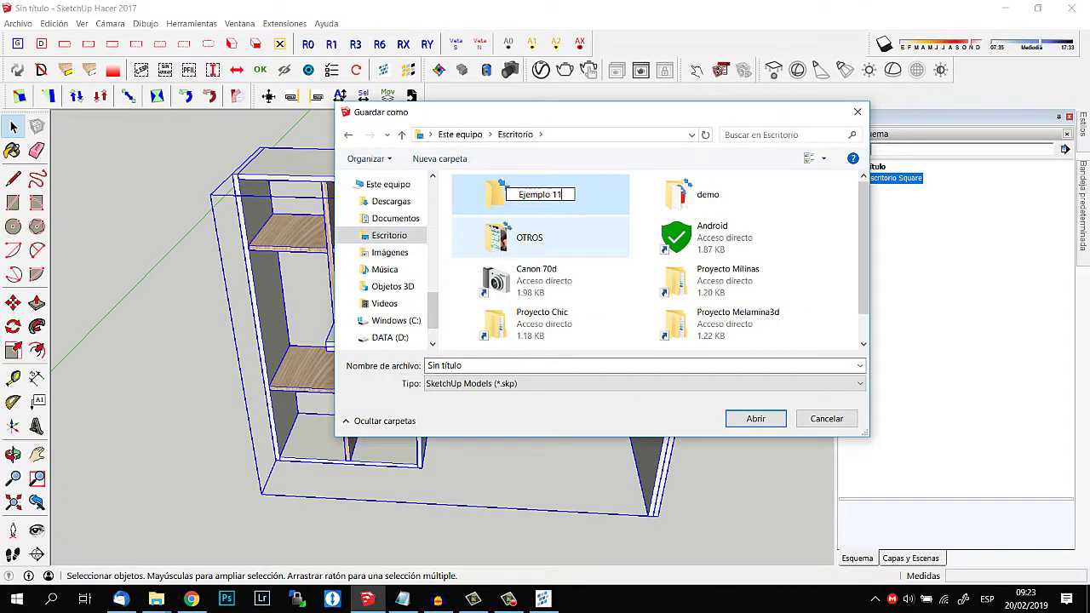
key("Return")
key("Return")
type("Escritorio")
key("Return")
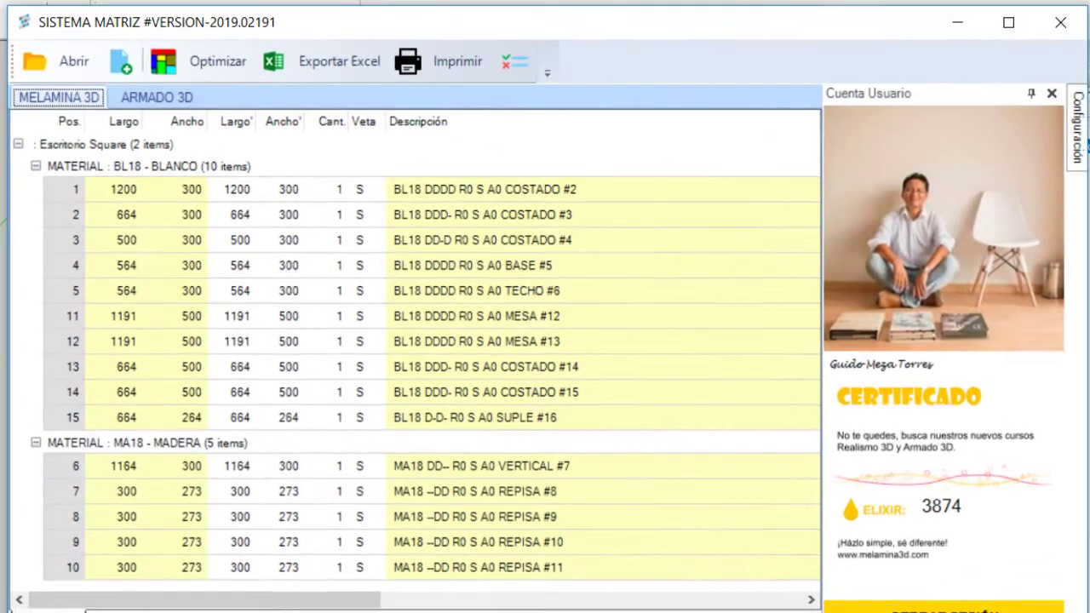
Switch the parts list to Martín's layout and review the BL18 - BLANCO and MA18 - MADERA groups
left_click(280, 482)
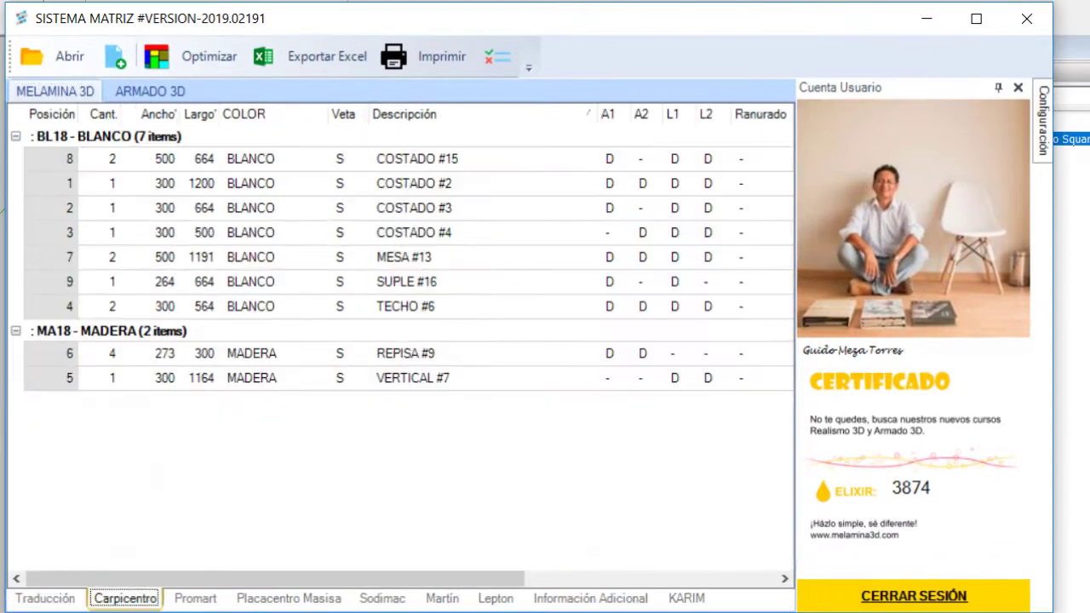
left_click(442, 598)
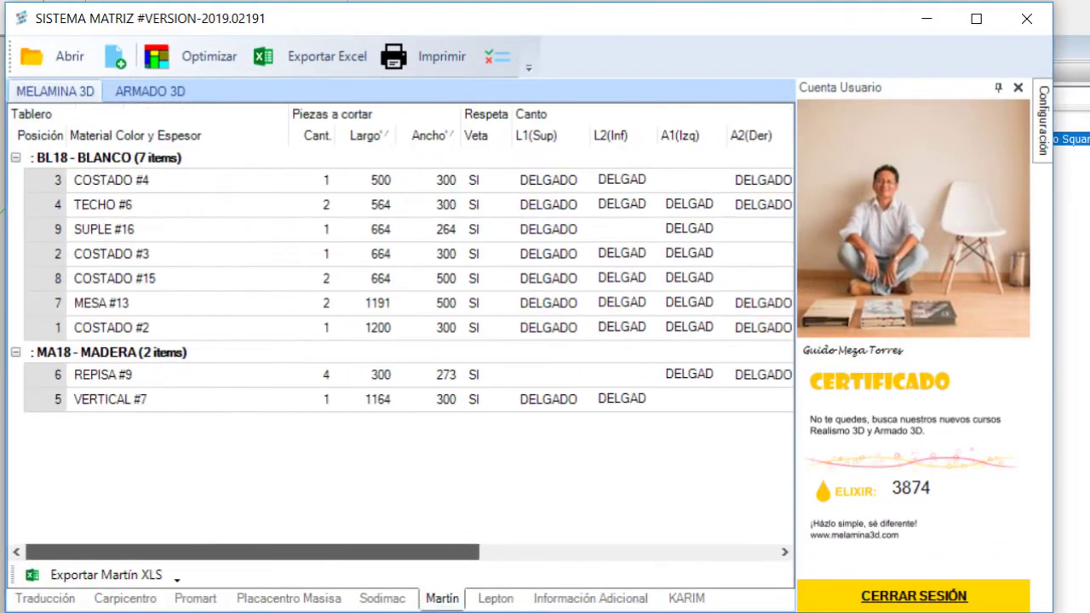
key("Tab")
key("Tab")
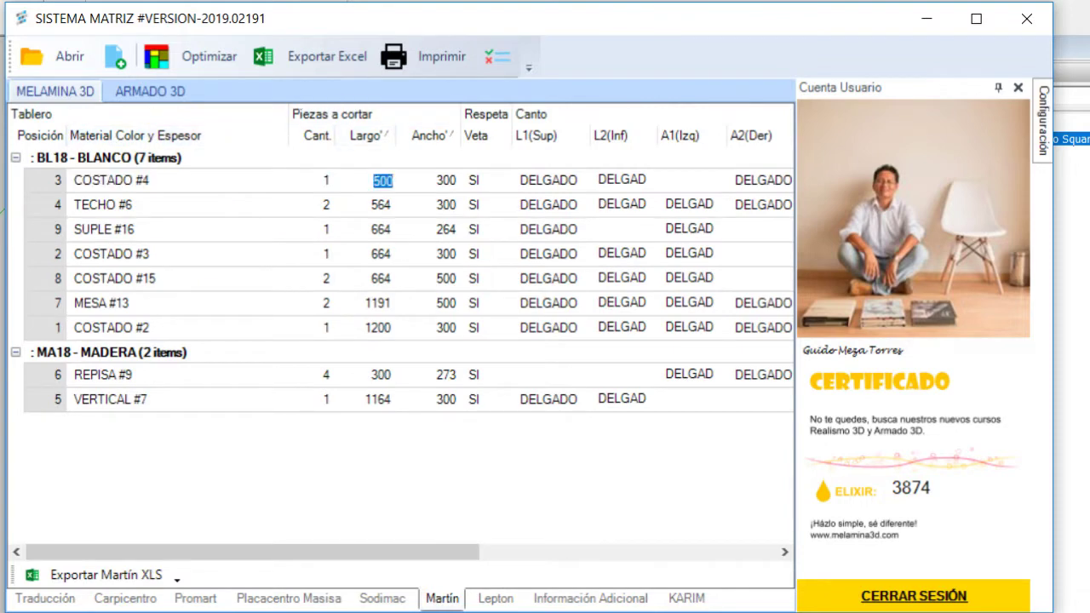
key("Tab")
key("Tab")
key("Tab")
key("Tab")
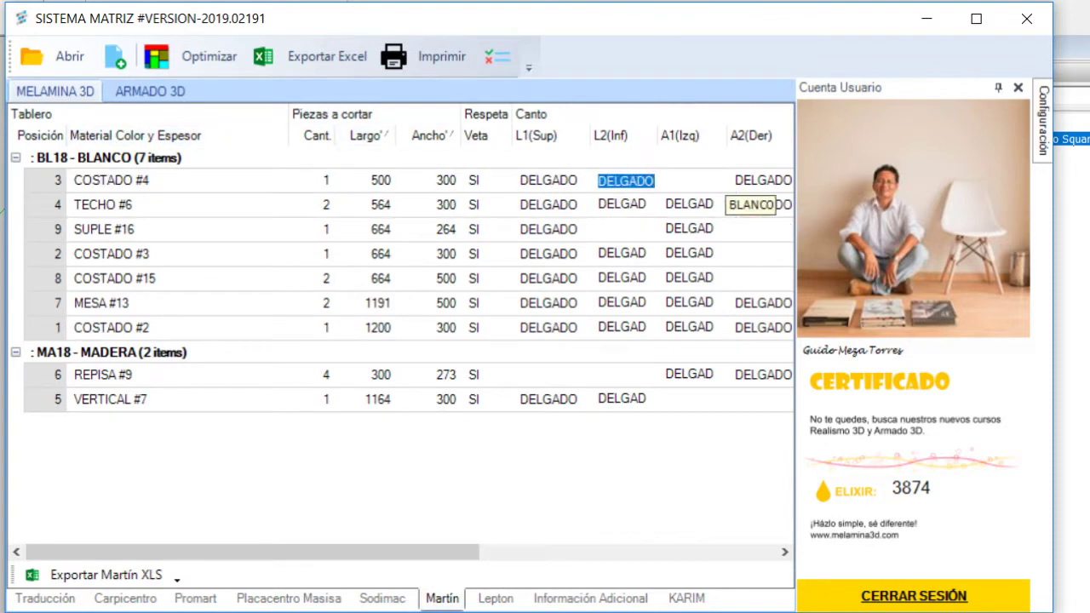
key("Tab")
key("Tab")
key("Tab")
key("Tab")
key("Tab")
key("Tab")
key("Tab")
key("Tab")
key("Tab")
key("Tab")
key("Tab")
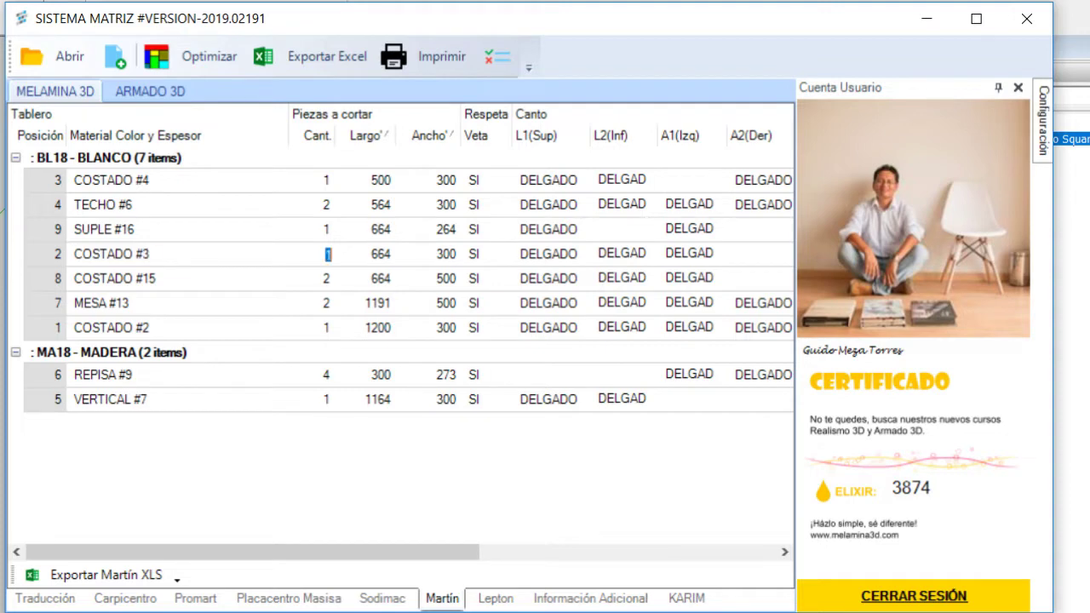
key("Tab")
key("Tab")
key("Tab")
key("Tab")
key("Tab")
key("Left")
key("Up")
key("Right")
left_click(16, 352)
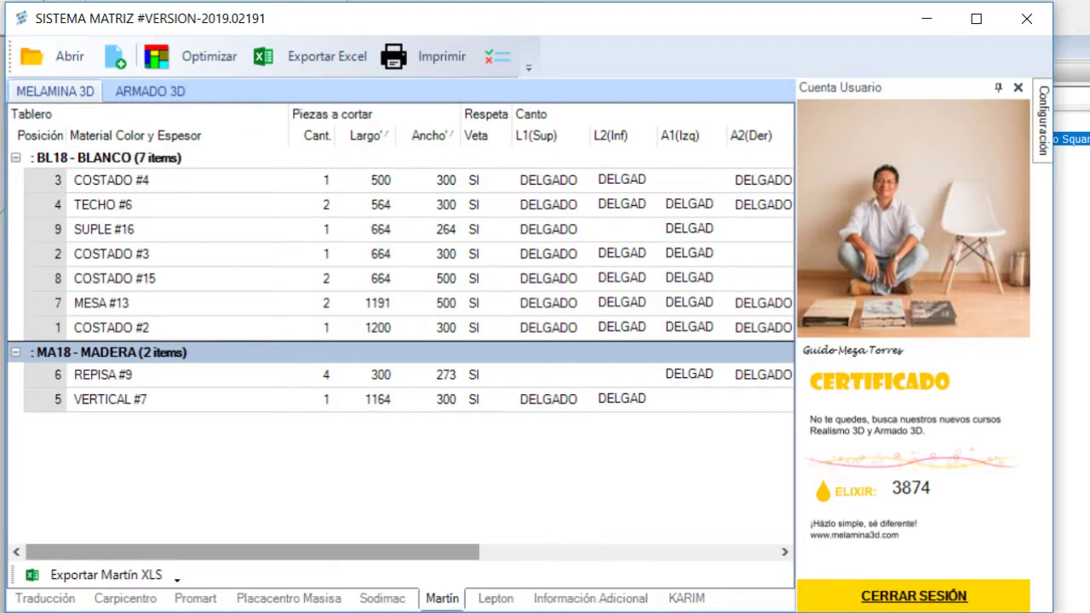
mouse_move(256, 552)
left_mouse_down()
mouse_move(288, 552)
mouse_move(255, 552)
left_mouse_up()
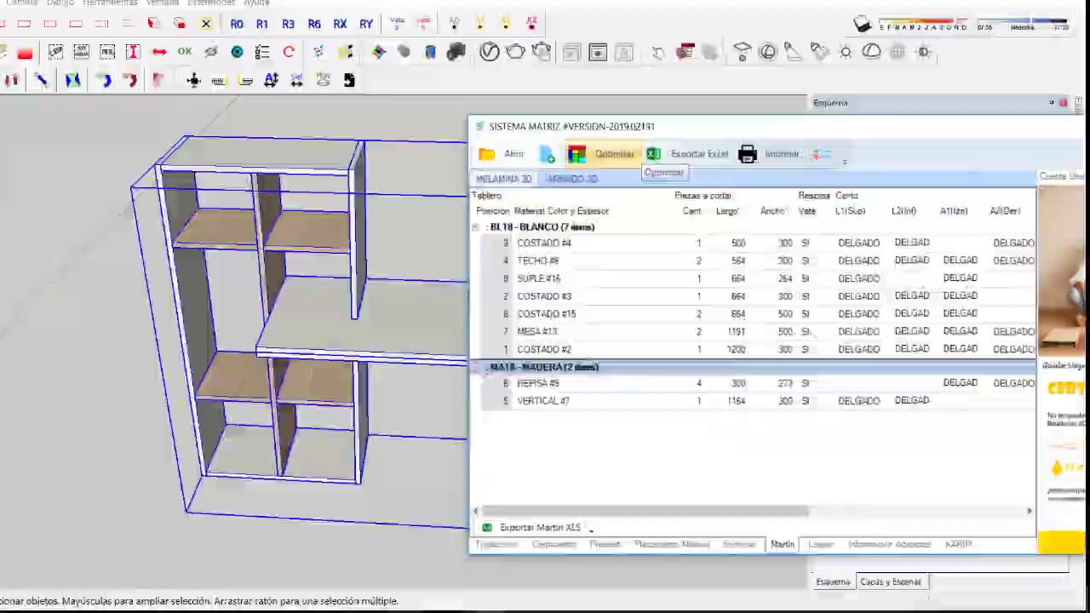
Load the desk pieces into Cutting Optimization Pro, sort them by material and select the edge-band cells
left_click(613, 154)
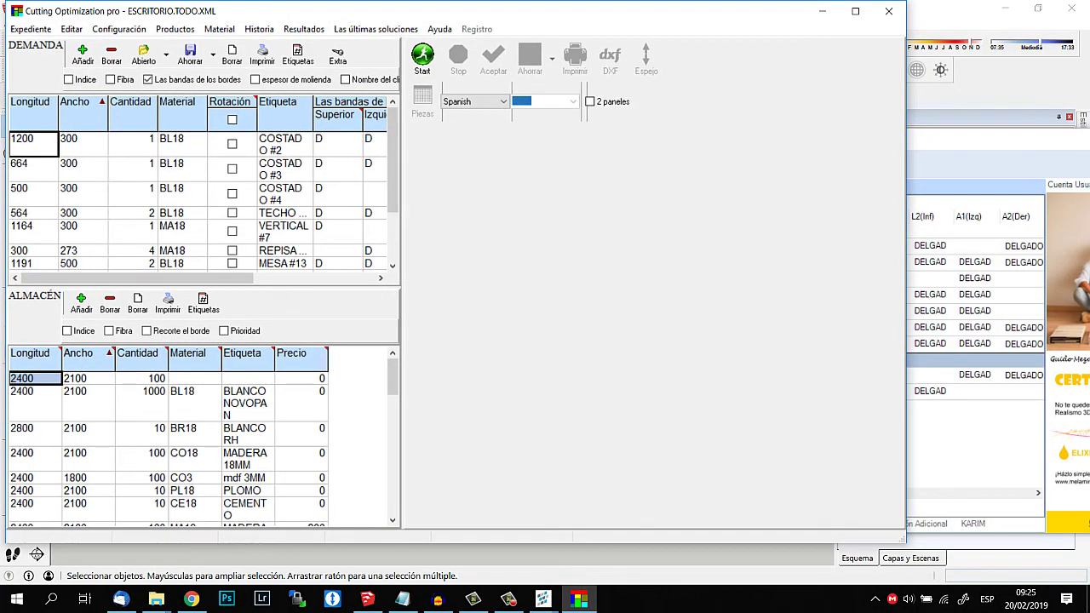
left_click(177, 101)
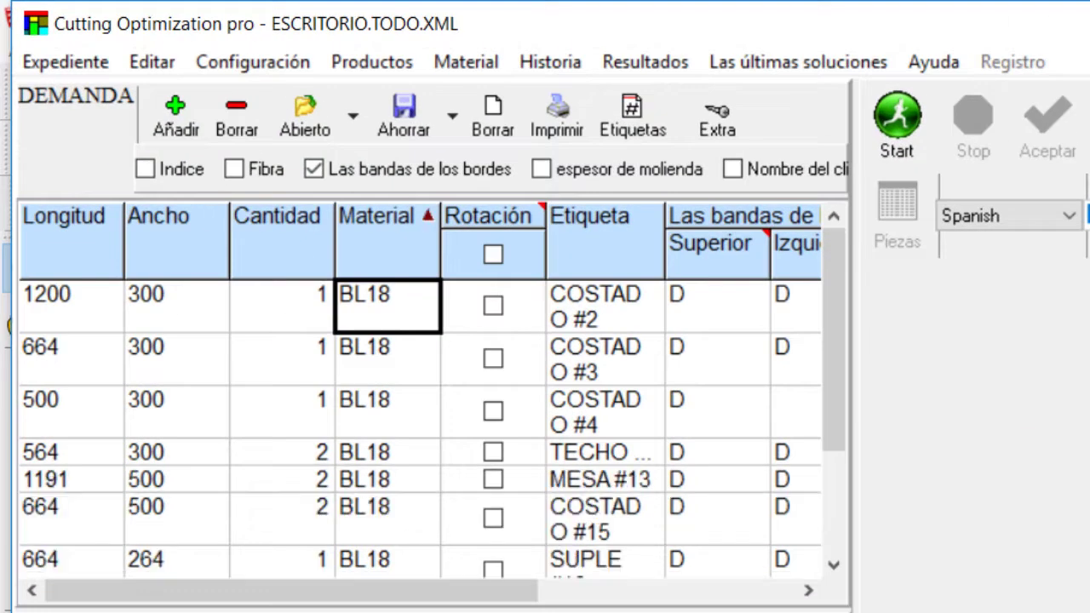
key("Down")
key("Down")
key("Down")
key("Down")
key("Down")
key("Down")
left_click_drag(292, 590, 548, 590)
mouse_move(409, 298)
left_mouse_down()
mouse_move(766, 349)
mouse_move(766, 510)
left_mouse_up()
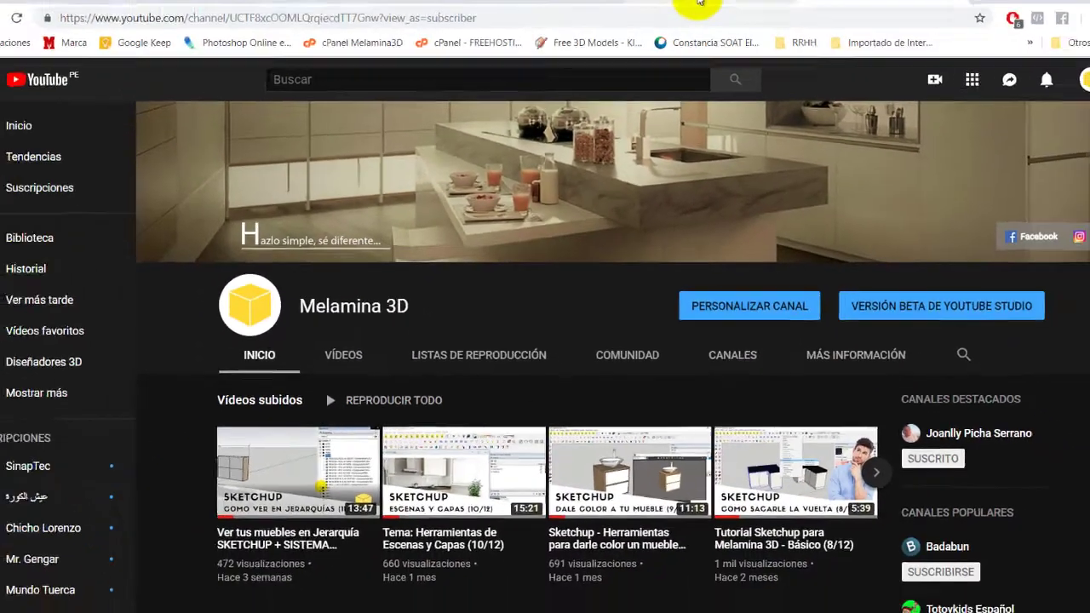
Go to the melamina3d.com tab and jump to its DESCARGA section
left_click(706, 8)
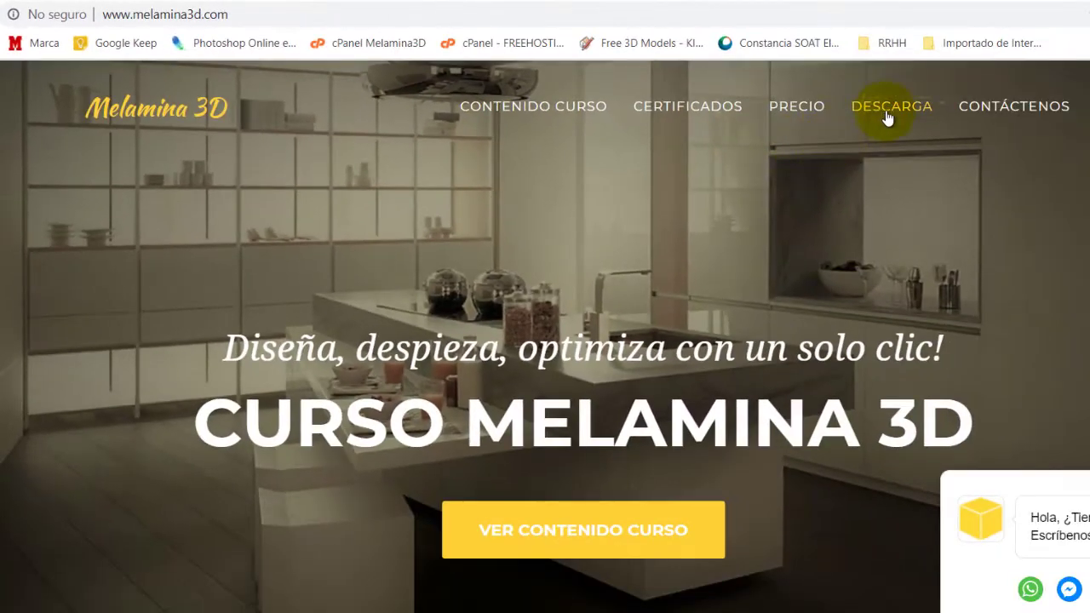
left_click(886, 113)
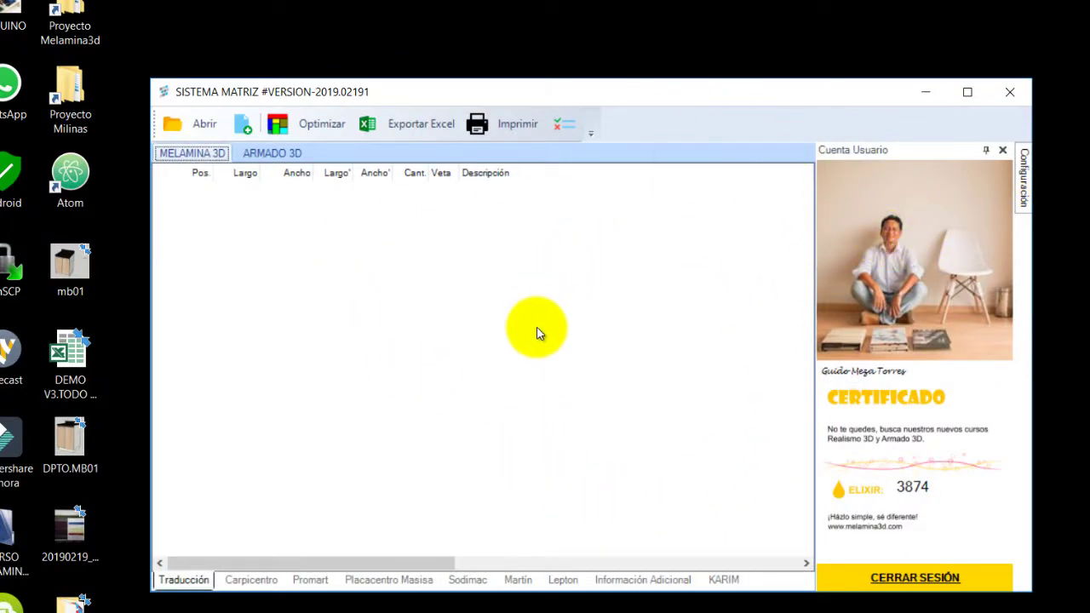
Drag the empty Sistema Matriz window up and to the right
left_click_drag(602, 95, 653, 66)
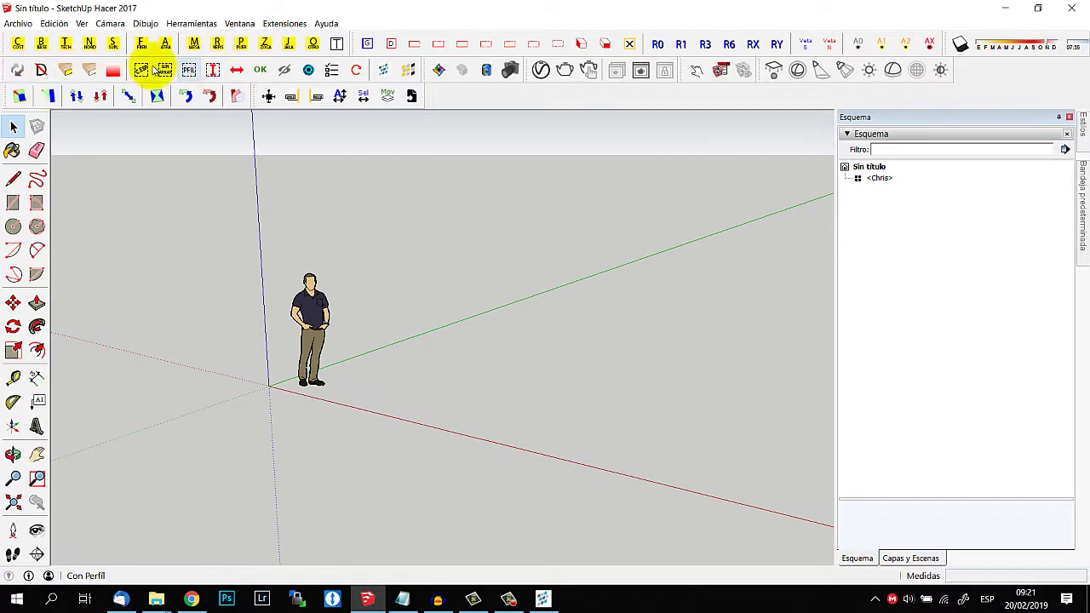
Close the Etiquetas Amarillas toolbar and dock Despiece KARIM and Básico in the top toolbar row
left_click_drag(4, 44, 230, 166)
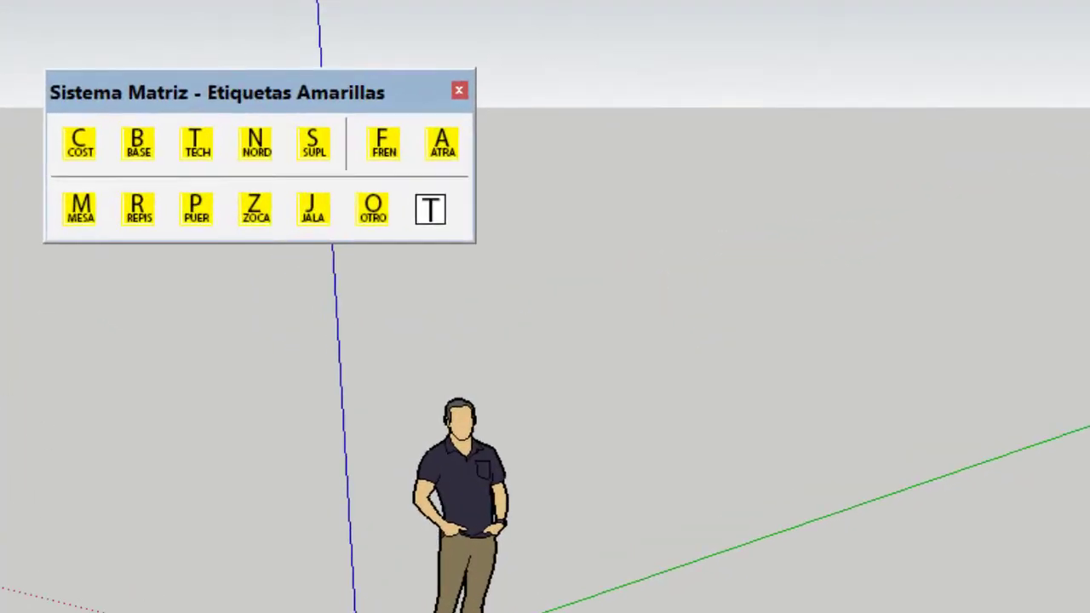
mouse_move(354, 9)
left_mouse_down()
mouse_move(760, 357)
mouse_move(773, 340)
left_mouse_up()
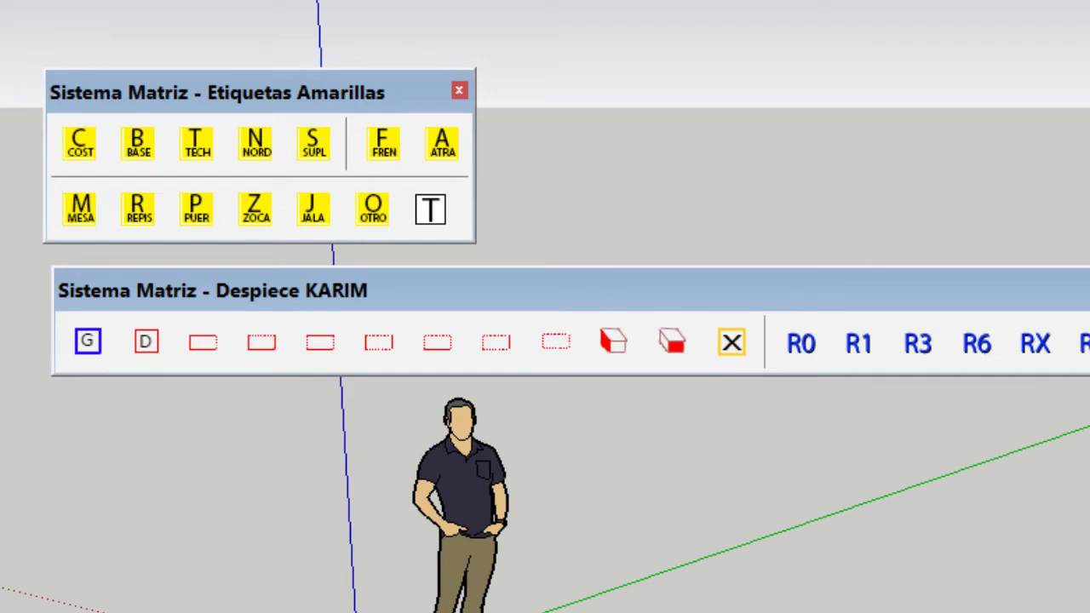
left_click_drag(73, 396, 49, 451)
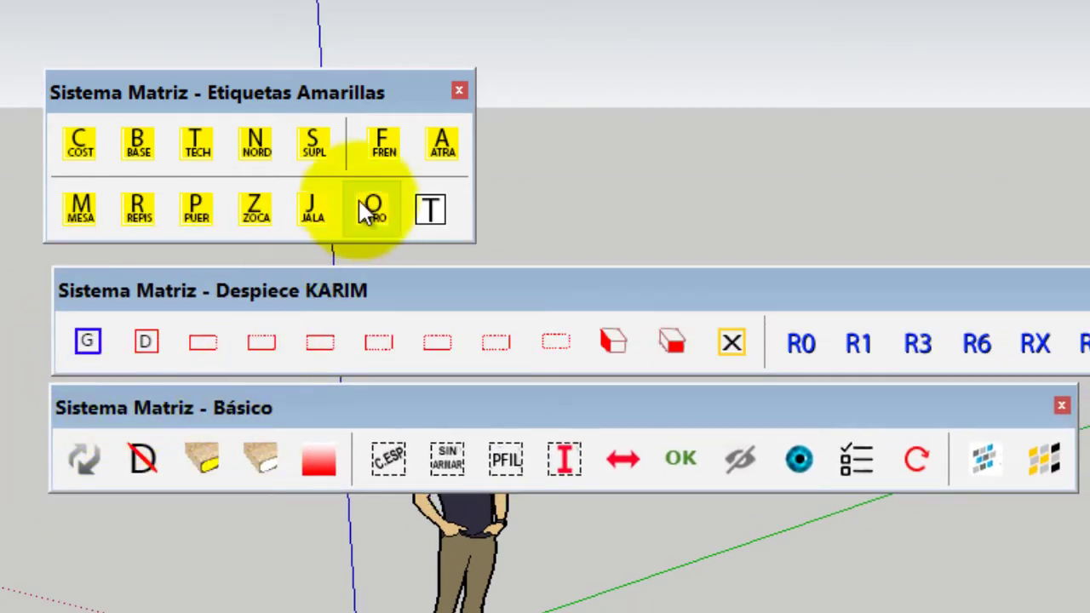
left_click(459, 91)
mouse_move(300, 409)
left_mouse_down()
mouse_move(207, 243)
mouse_move(25, 4)
left_mouse_up()
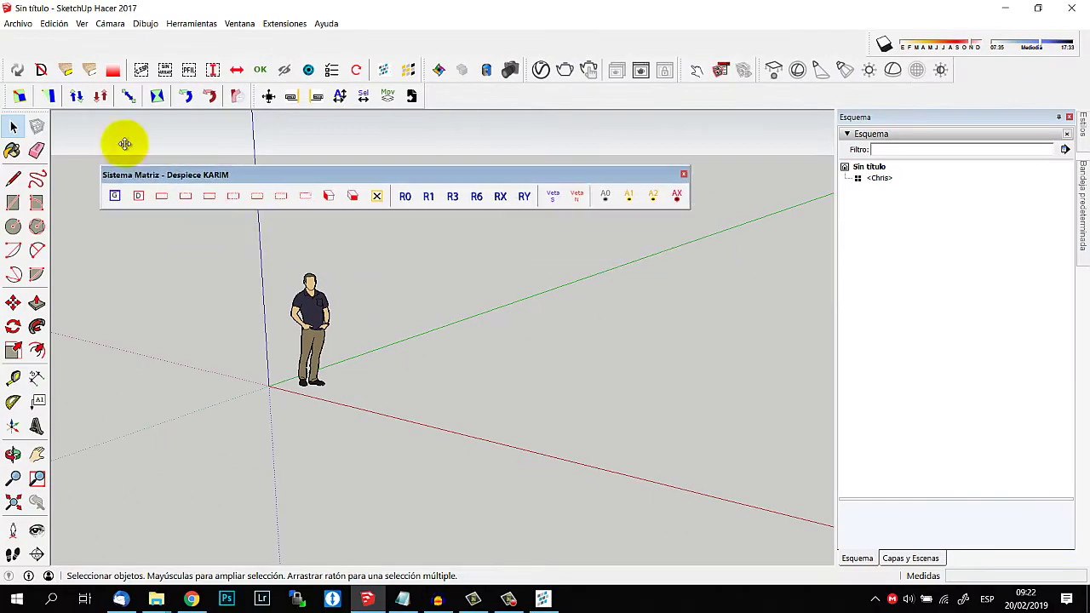
left_click_drag(124, 143, 34, 41)
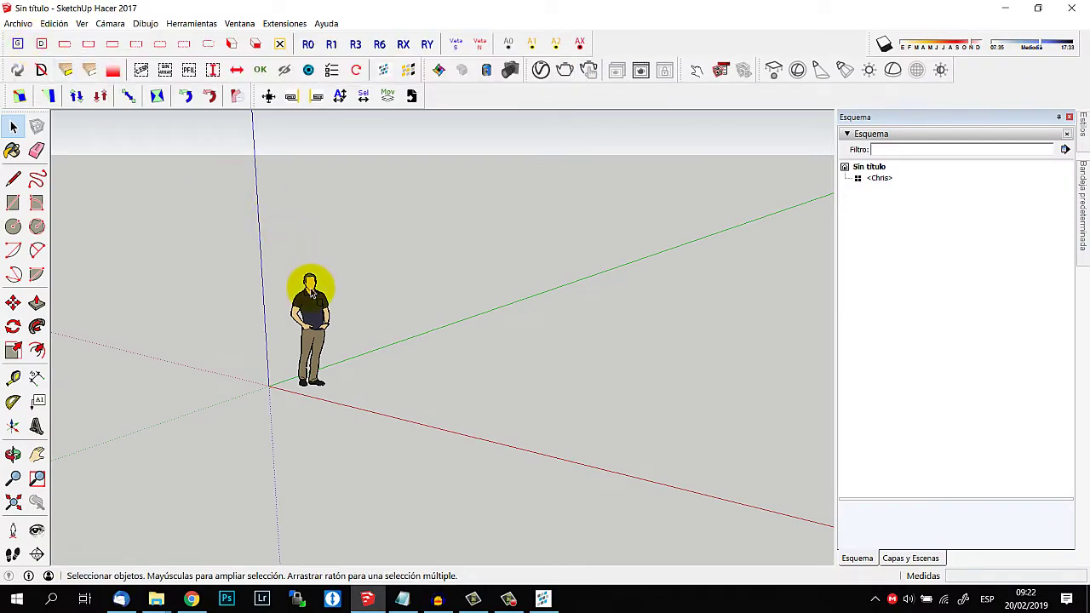
Delete the Chris figure and place an Escritorio Square desk with its default dimensions
left_click(330, 322)
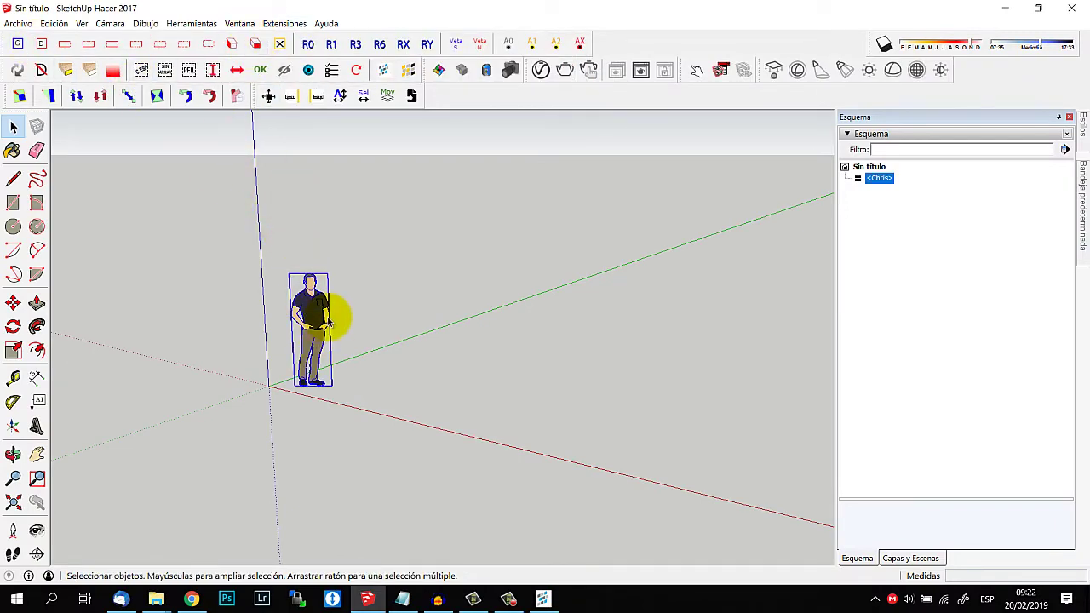
key("Delete")
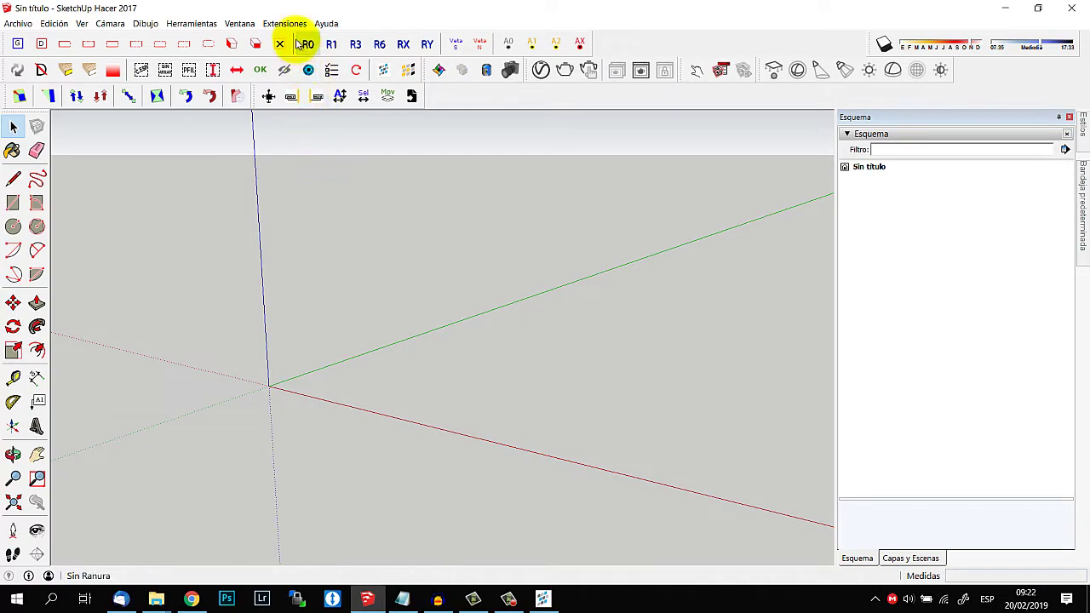
left_click(285, 23)
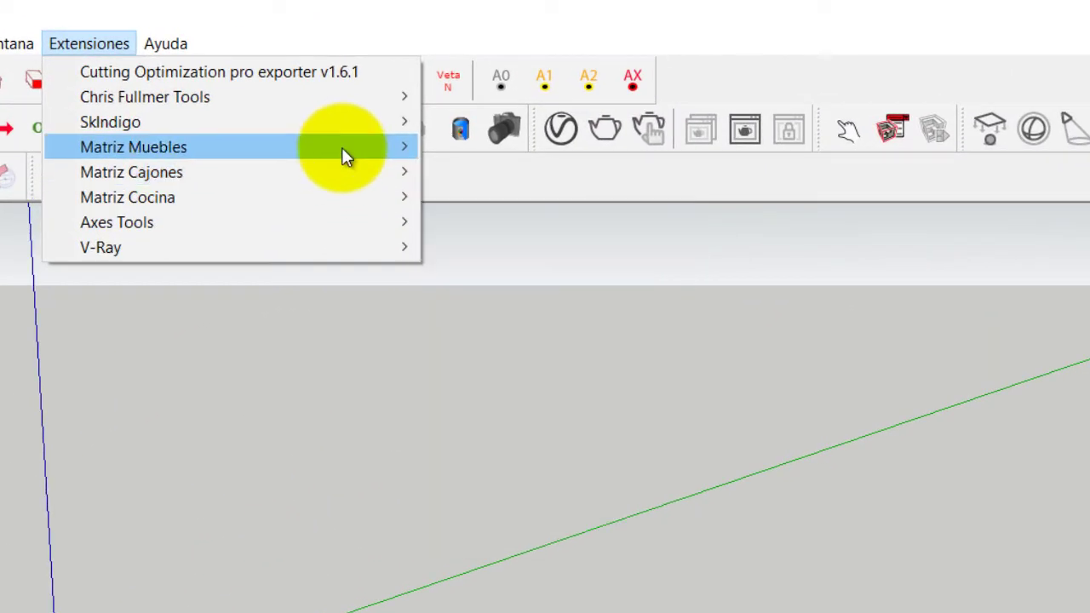
mouse_move(133, 146)
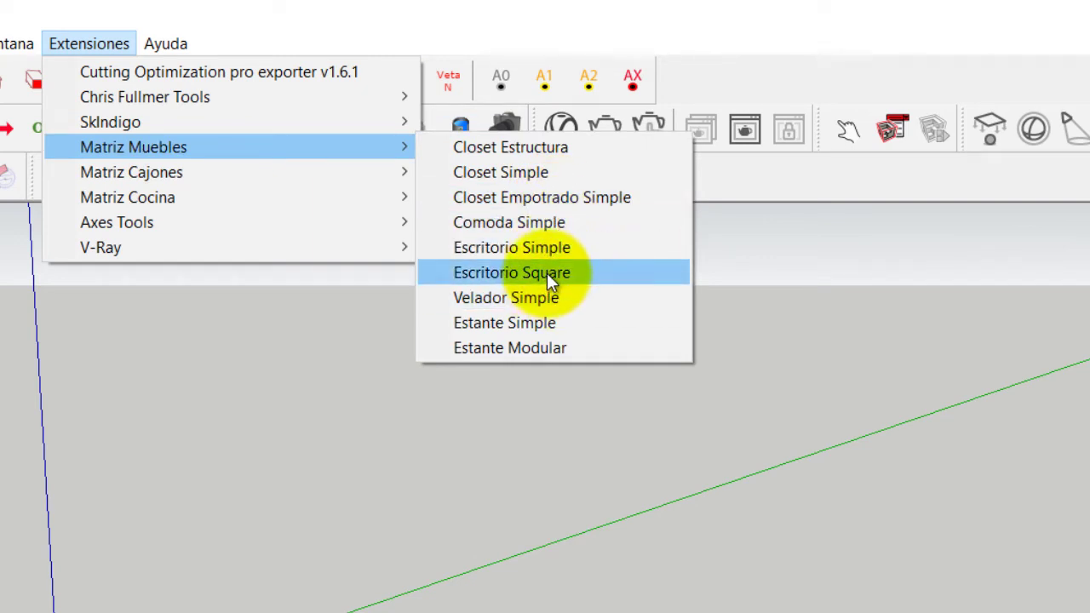
left_click(546, 272)
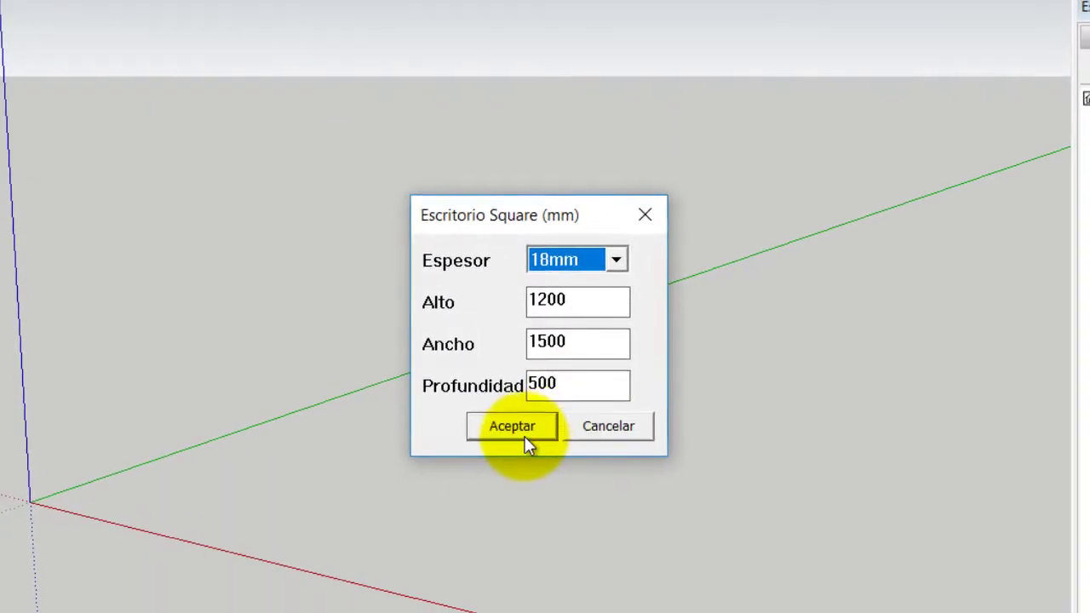
left_click(409, 449)
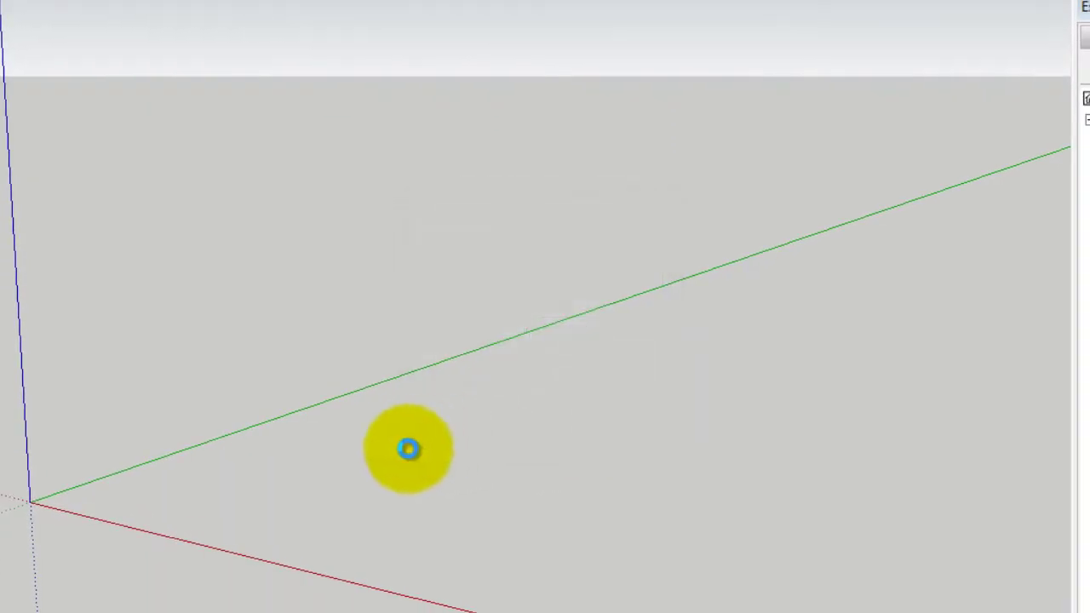
left_click(219, 499)
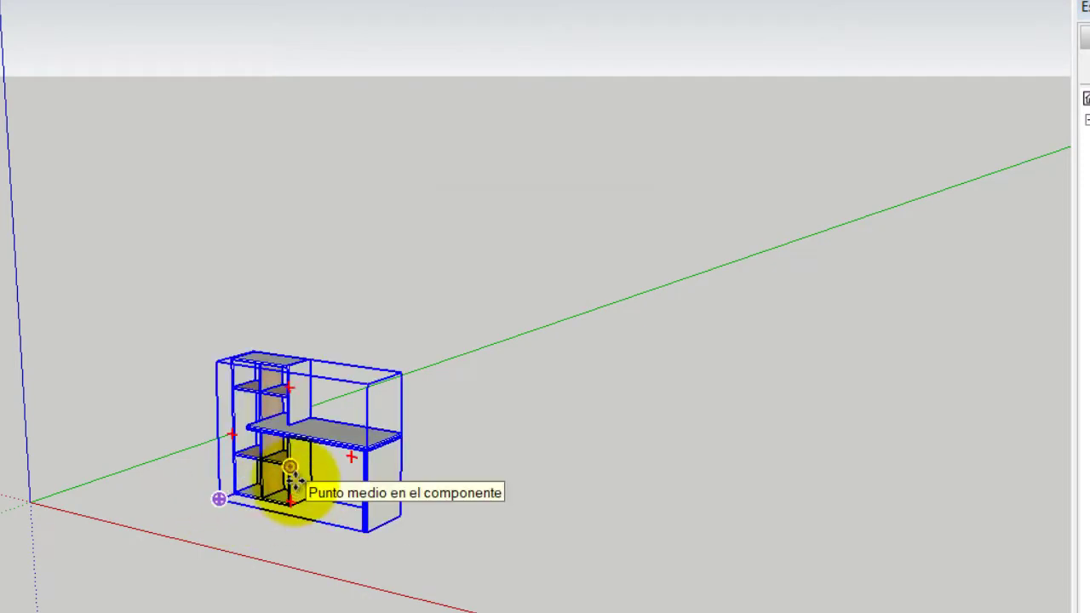
Select the whole Escritorio Square desk component from an angled view
middle_click_drag(292, 482, 255, 443)
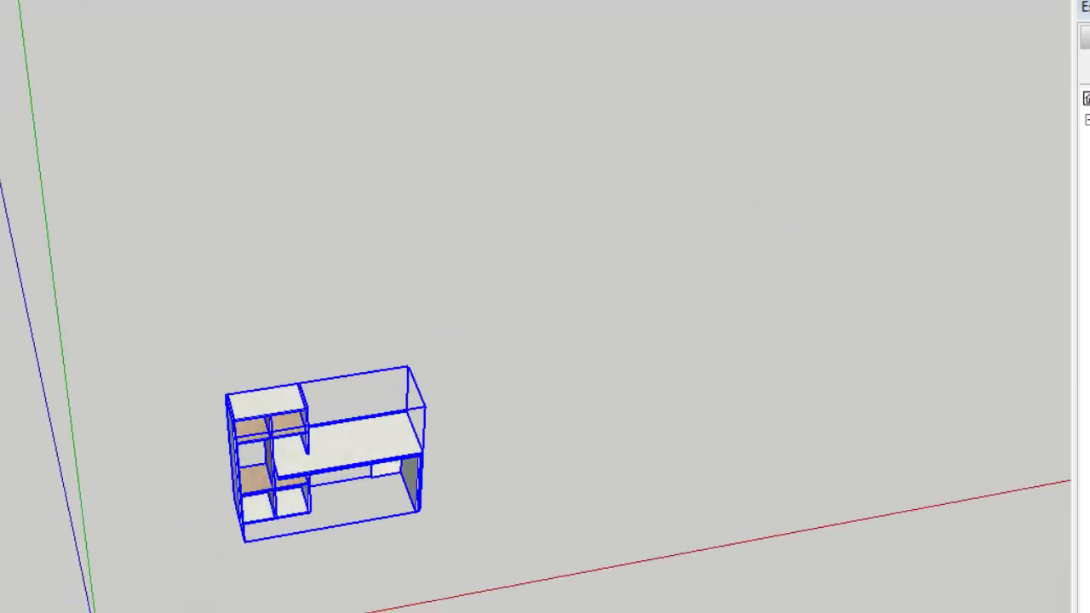
scroll(312, 438, "up", 5)
scroll(343, 428, "up", 3)
mouse_move(365, 270)
middle_mouse_down()
mouse_move(323, 213)
mouse_move(357, 221)
mouse_move(360, 317)
mouse_move(312, 360)
mouse_move(397, 366)
mouse_move(656, 335)
mouse_move(520, 249)
mouse_move(340, 304)
mouse_move(309, 326)
middle_mouse_up()
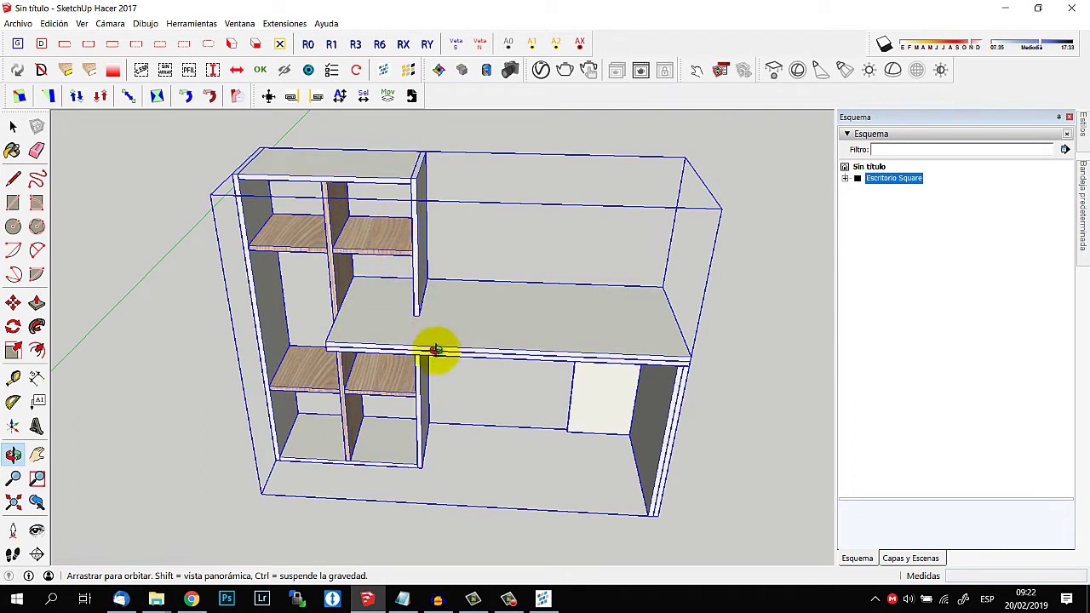
key("space")
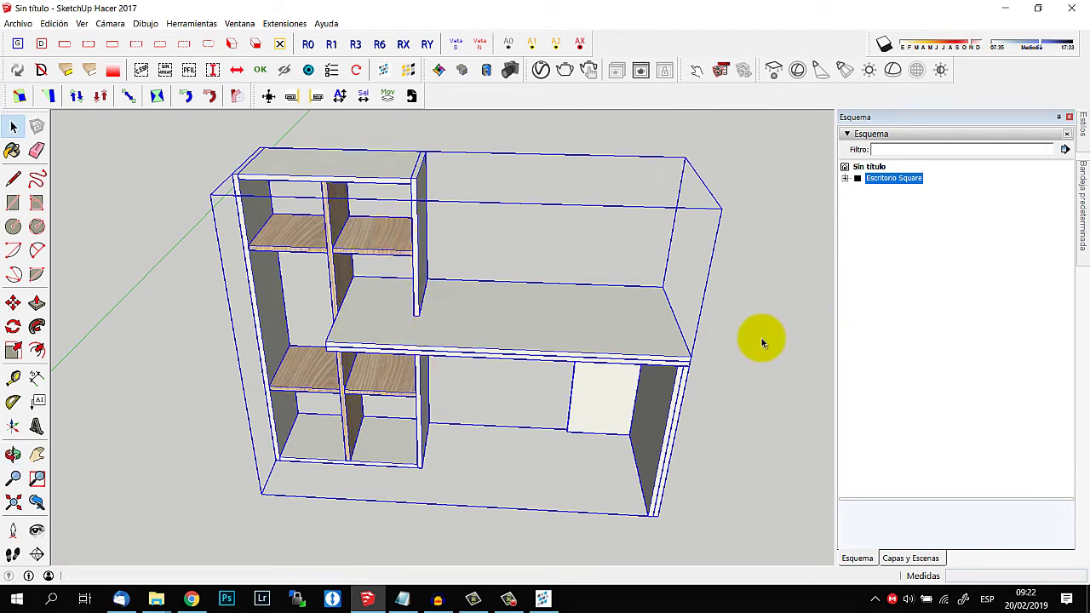
left_click(760, 339)
left_click(371, 152)
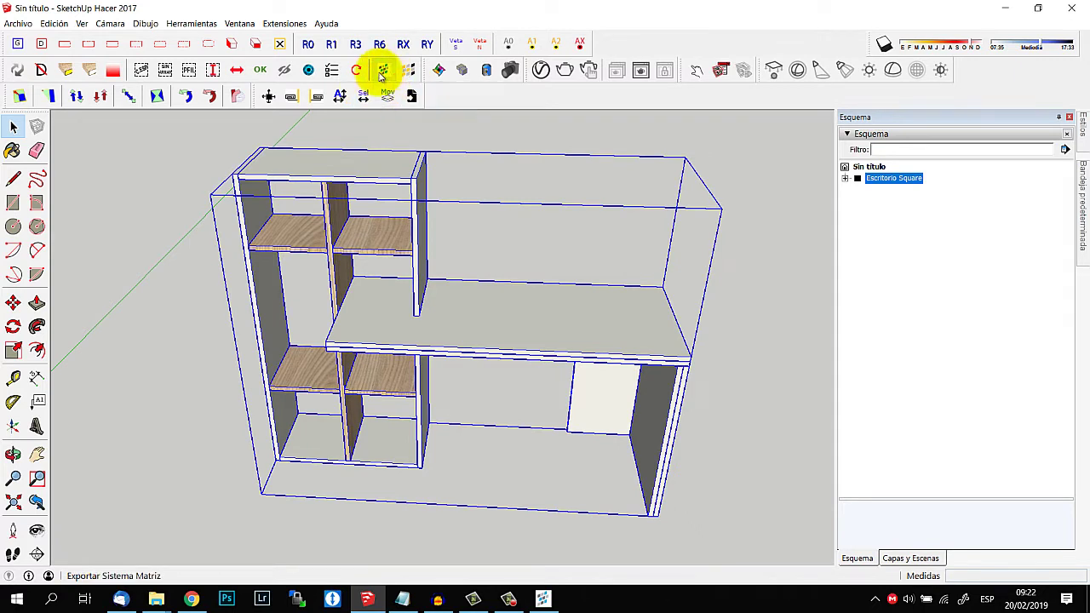
Trigger the Sistema Matriz export, then save the model as Escritorio in a new desktop folder Ejemplo 11
left_click(381, 71)
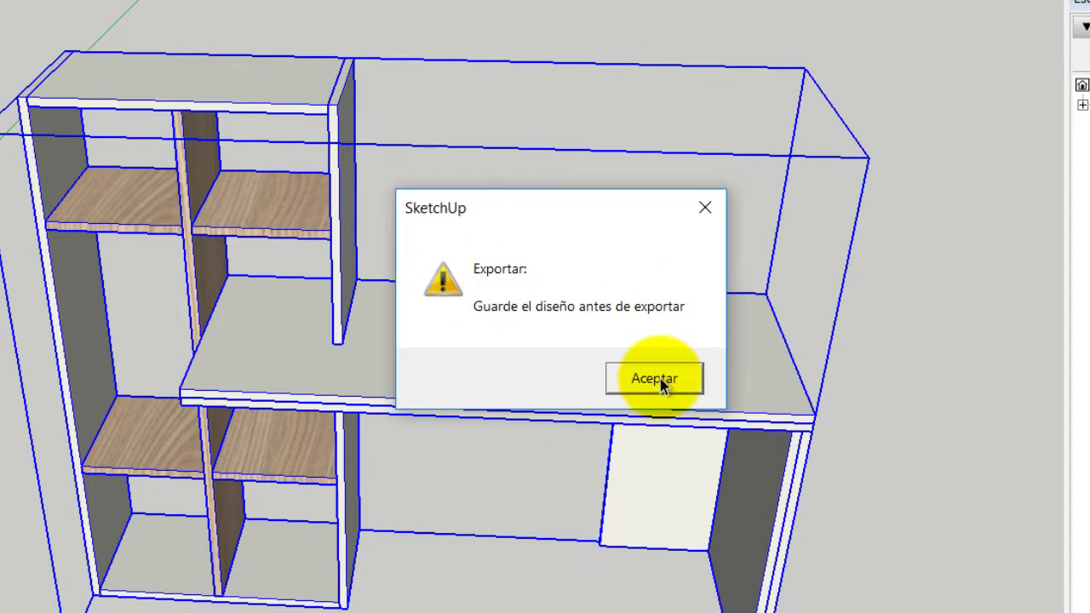
left_click(654, 379)
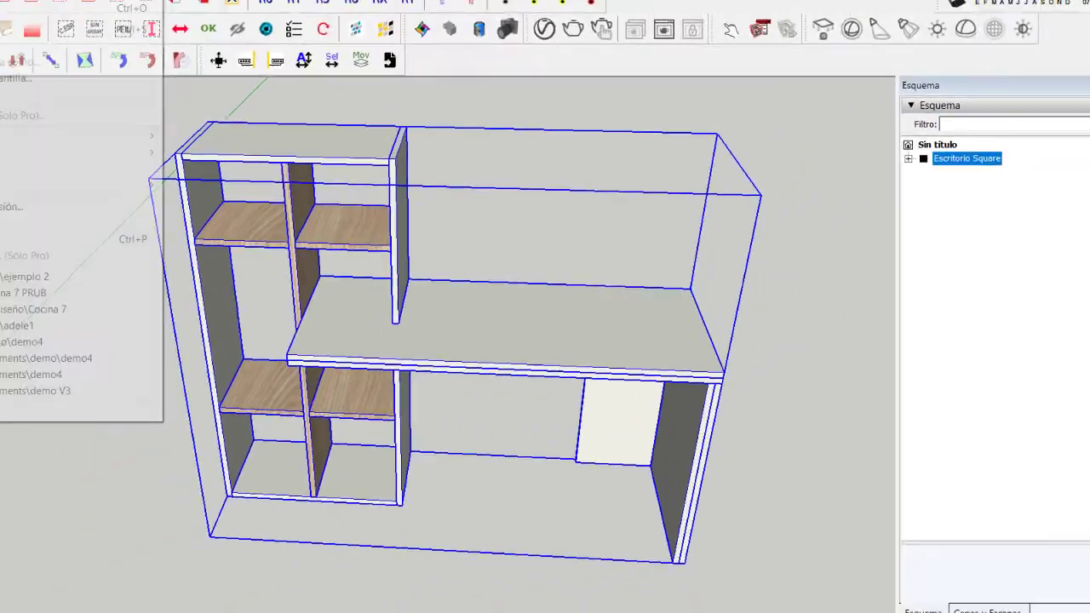
left_click(73, 82)
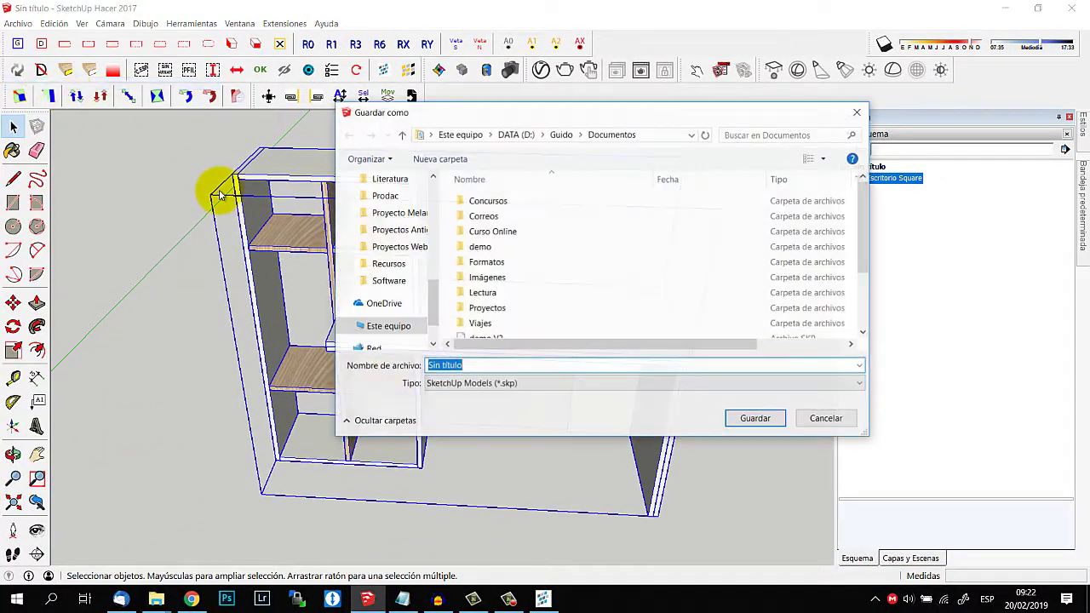
scroll(408, 247, "down", 3)
left_click(392, 236)
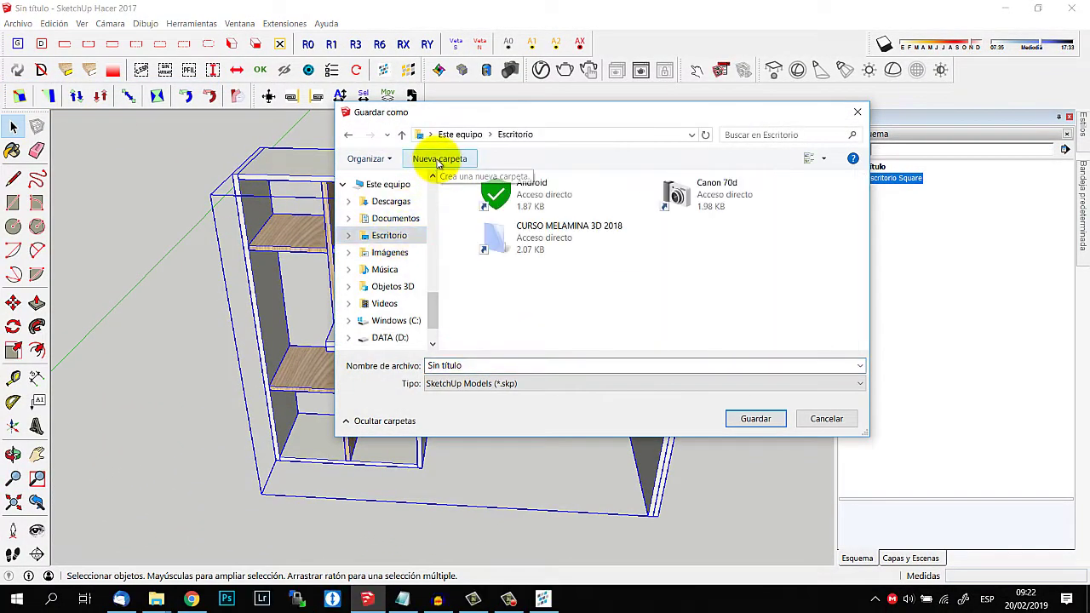
left_click(439, 160)
type("Ejemplo 11")
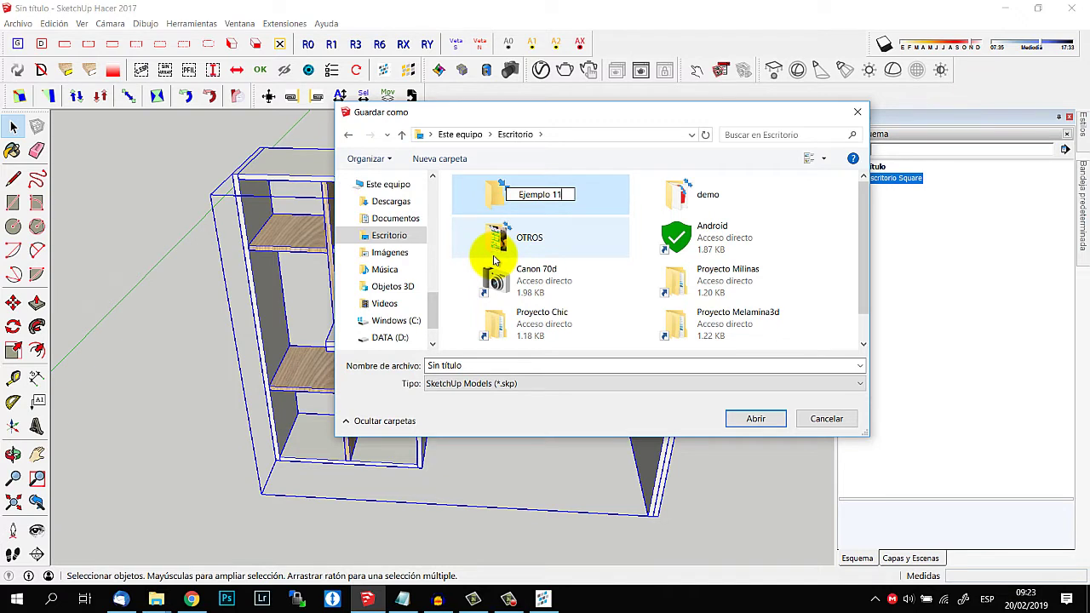
key("Return")
key("Return")
left_click(519, 364)
type("Escritorio")
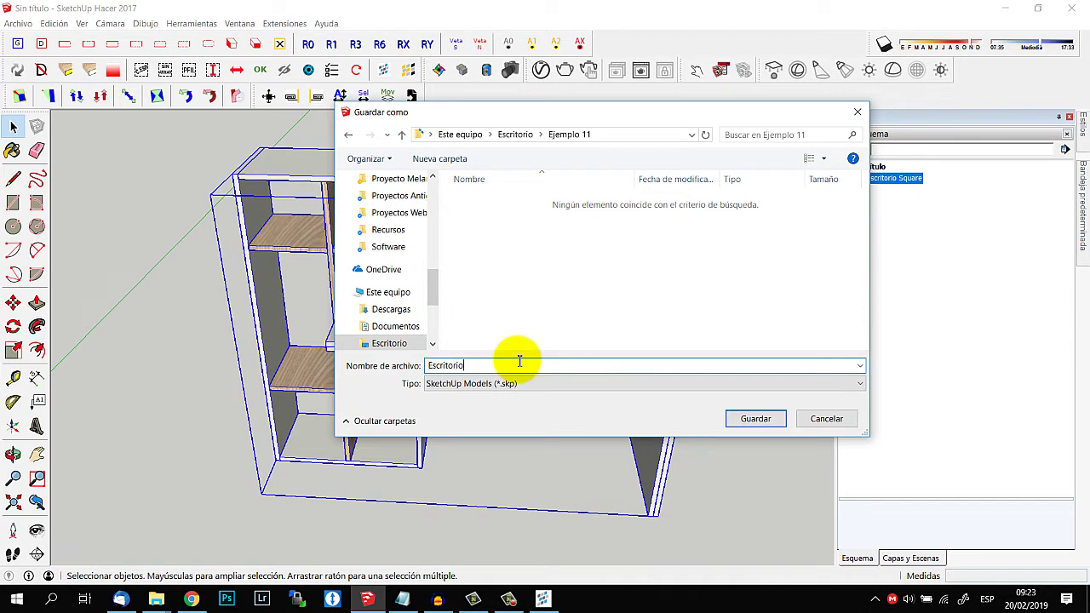
key("Return")
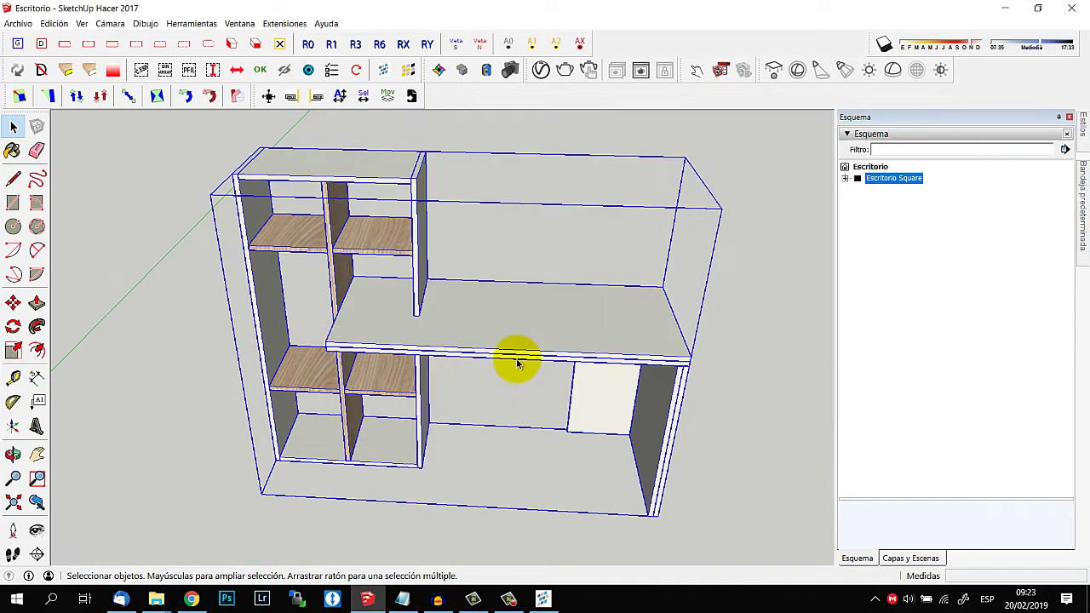
Export the saved desk's parts and view them in Carpicentro, Promart, then Martín format
left_click(394, 79)
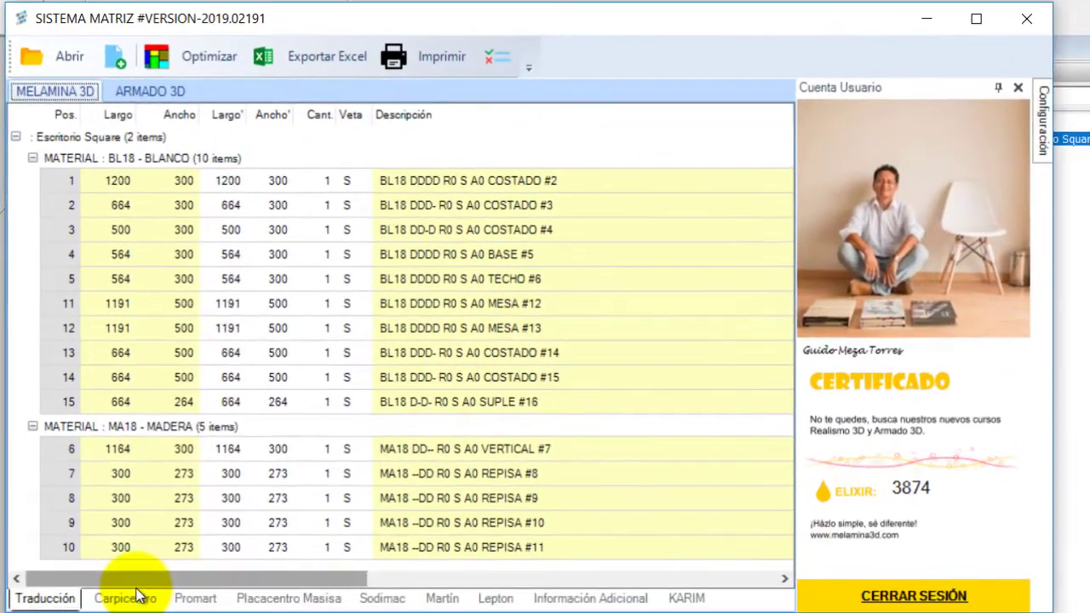
left_click(136, 596)
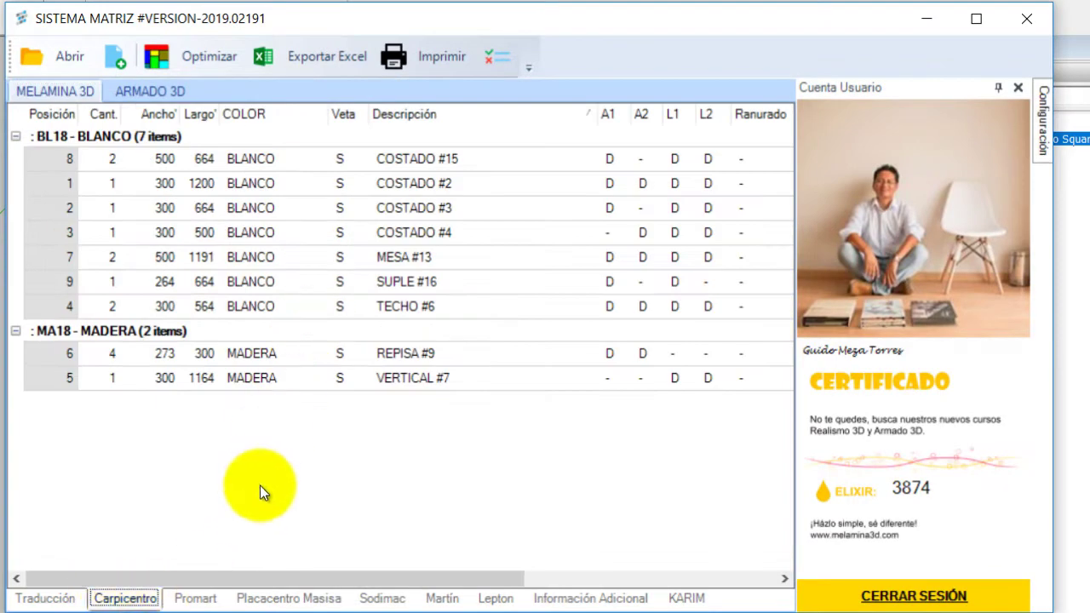
left_click(194, 597)
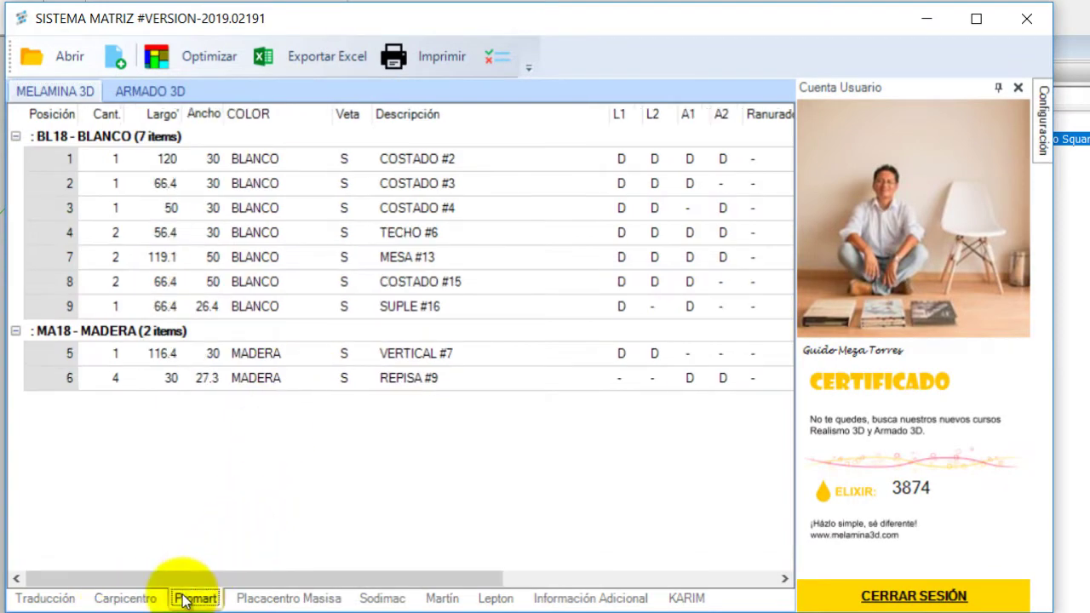
left_click(443, 599)
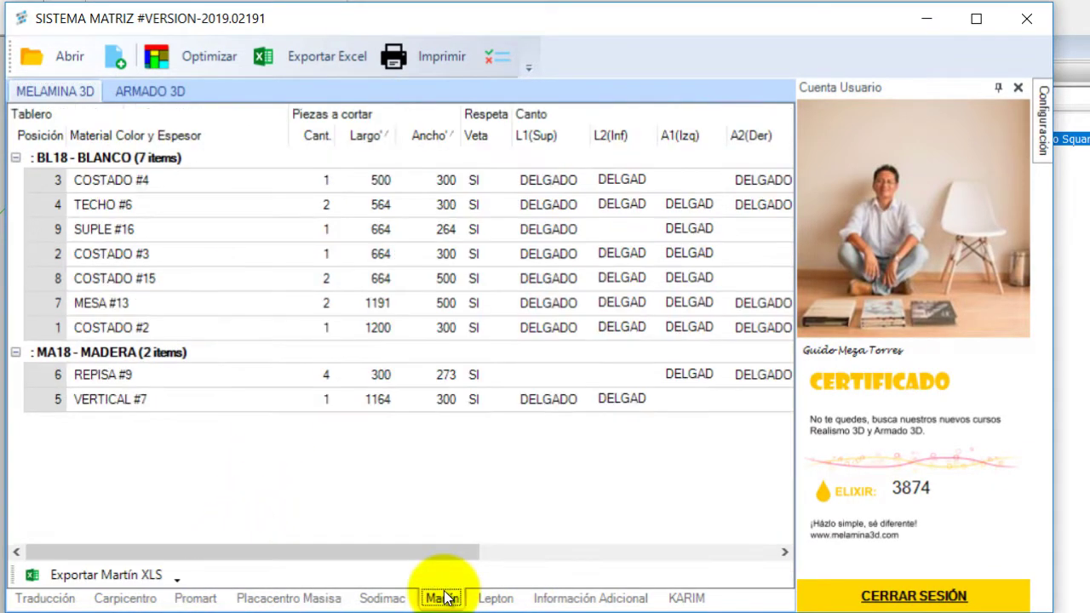
left_click_drag(442, 552, 430, 552)
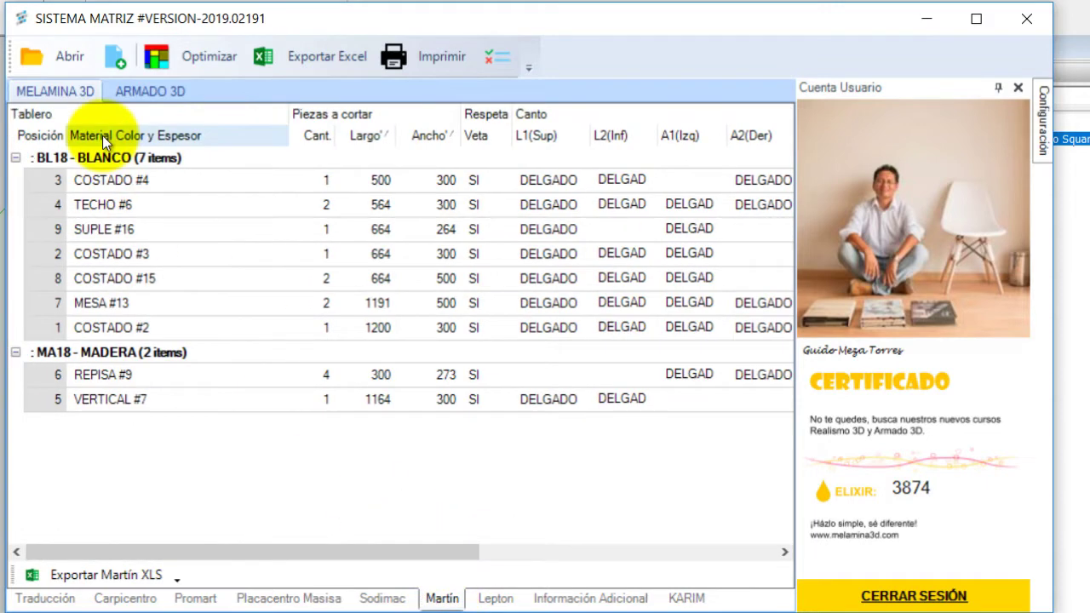
Review COSTADO #4's length, width, grain and edge-banding fields
left_click(156, 180)
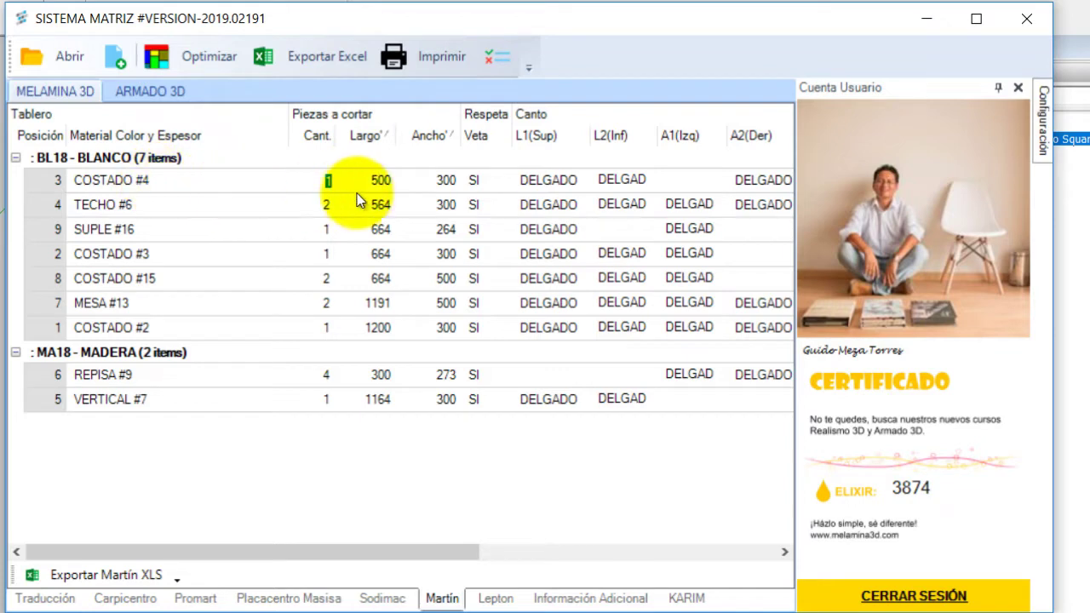
key("Tab")
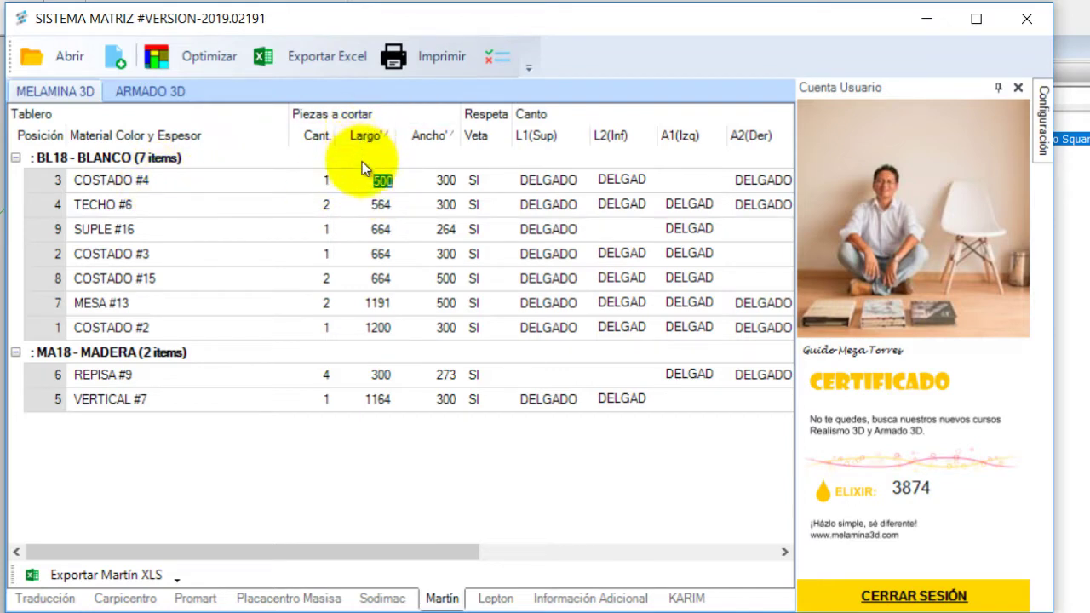
key("Tab")
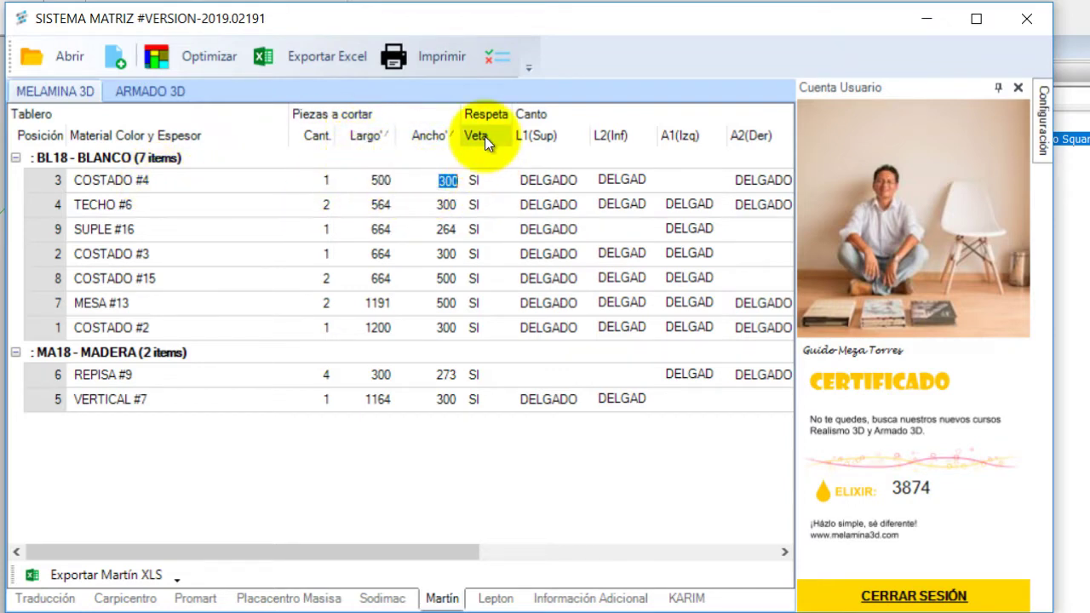
key("Tab")
key("Tab")
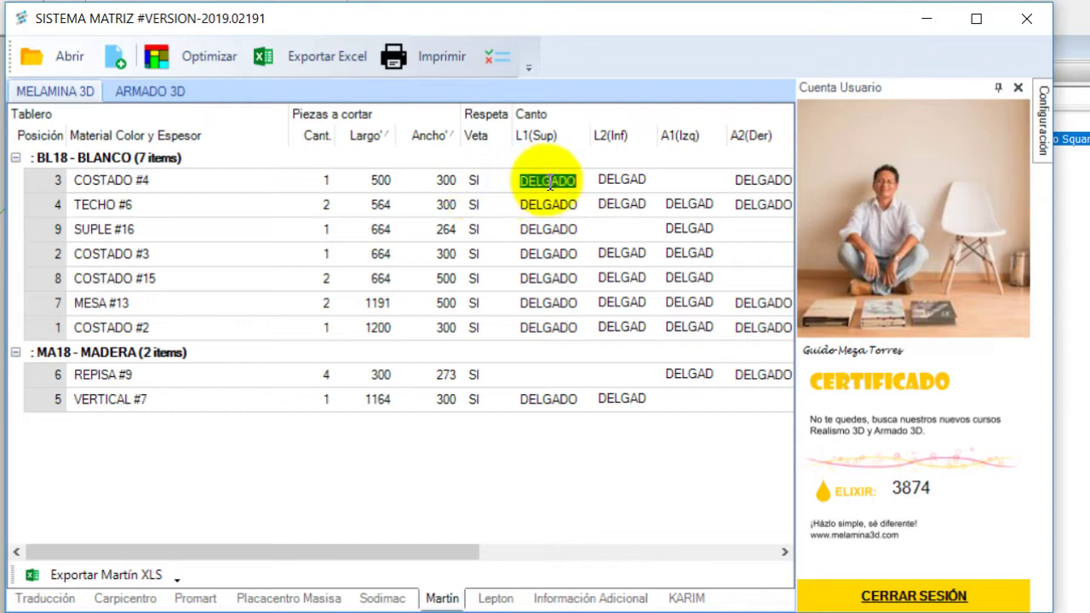
key("Tab")
key("Tab")
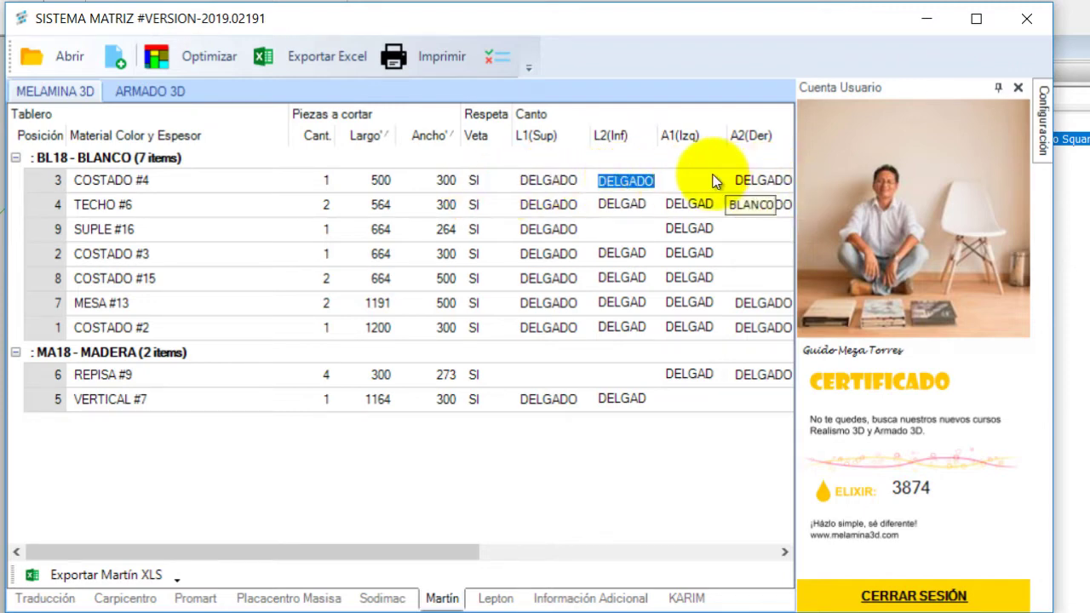
left_click(661, 185)
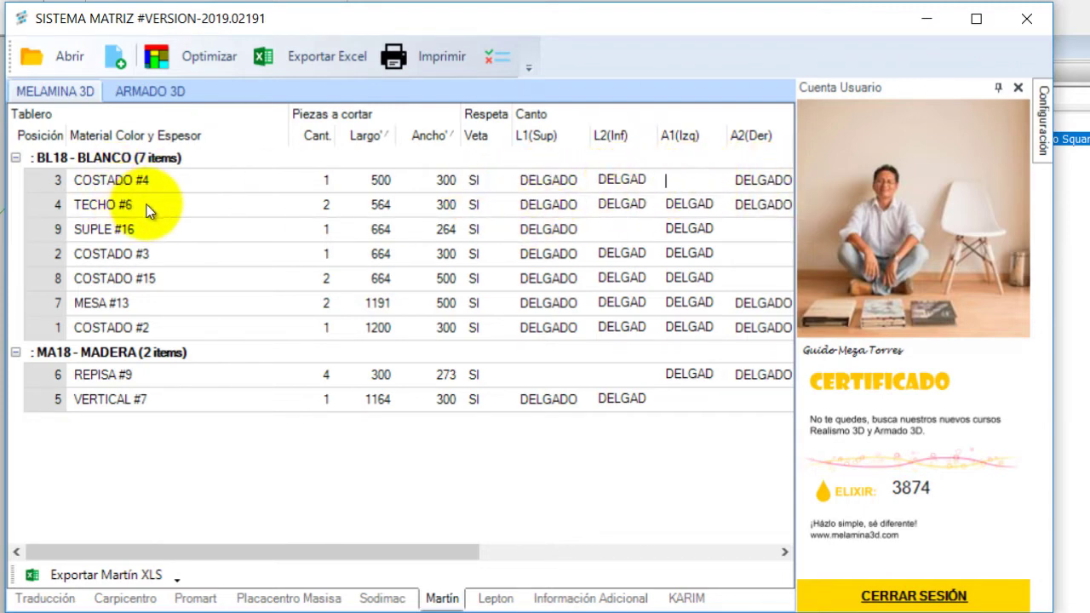
Check the TECHO #6, SUPLE #16, COSTADO #3 and COSTADO #15 rows (quantity 2, length 664)
left_click(224, 205)
left_click(319, 204)
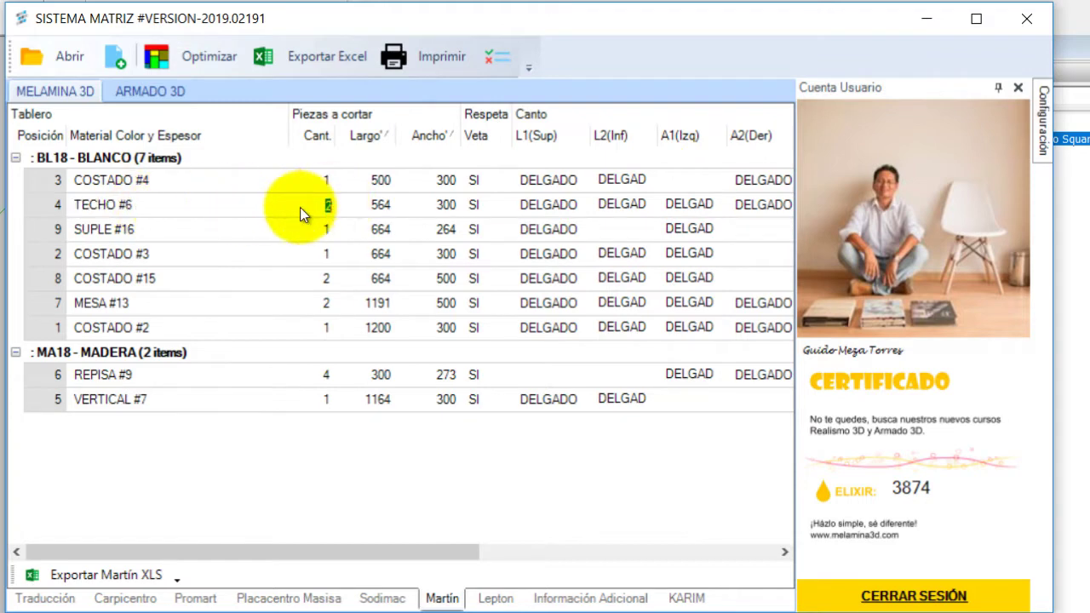
left_click(150, 230)
left_click(226, 256)
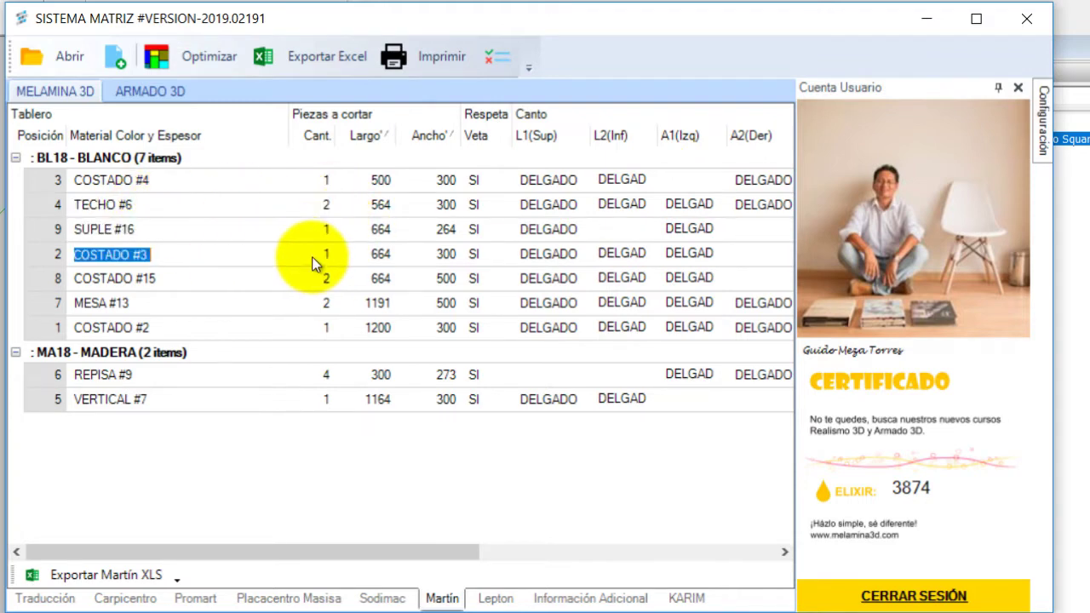
left_click(328, 255)
left_click(115, 278)
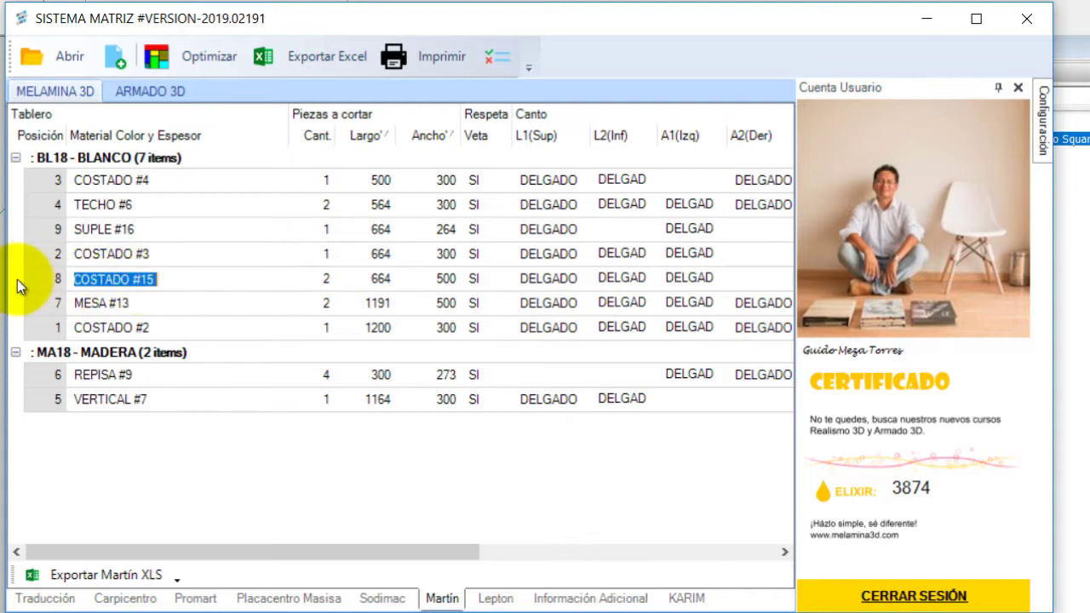
left_click(326, 279)
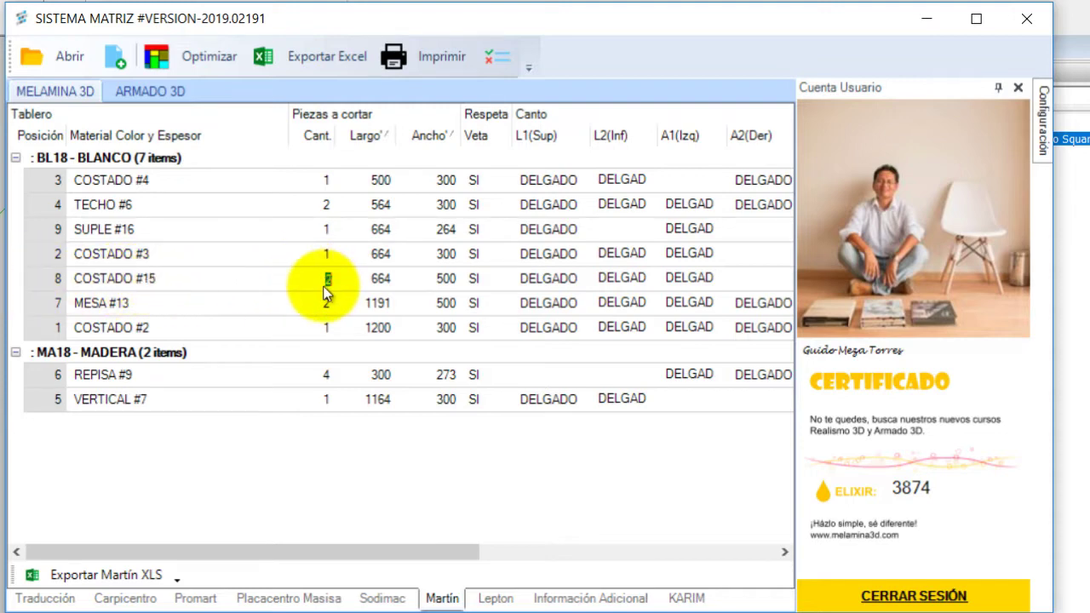
left_click(381, 279)
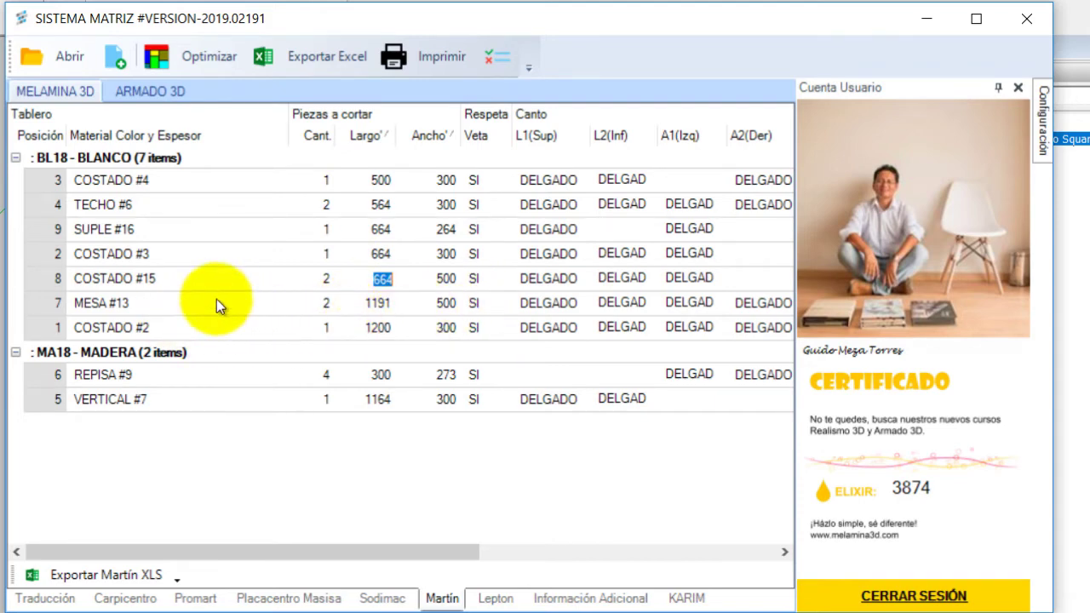
left_click(15, 158)
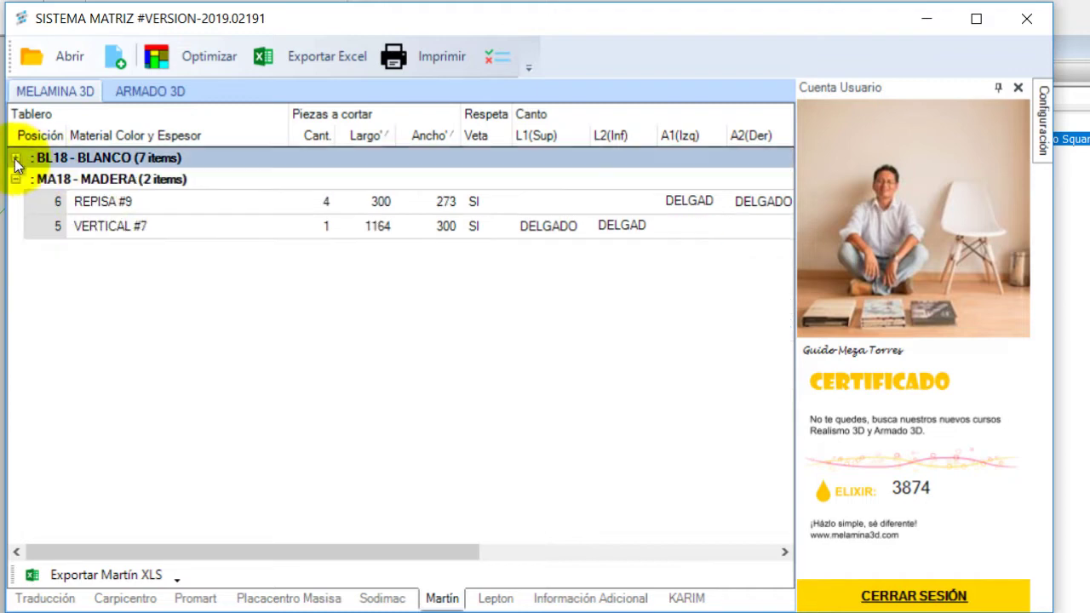
left_click(16, 180)
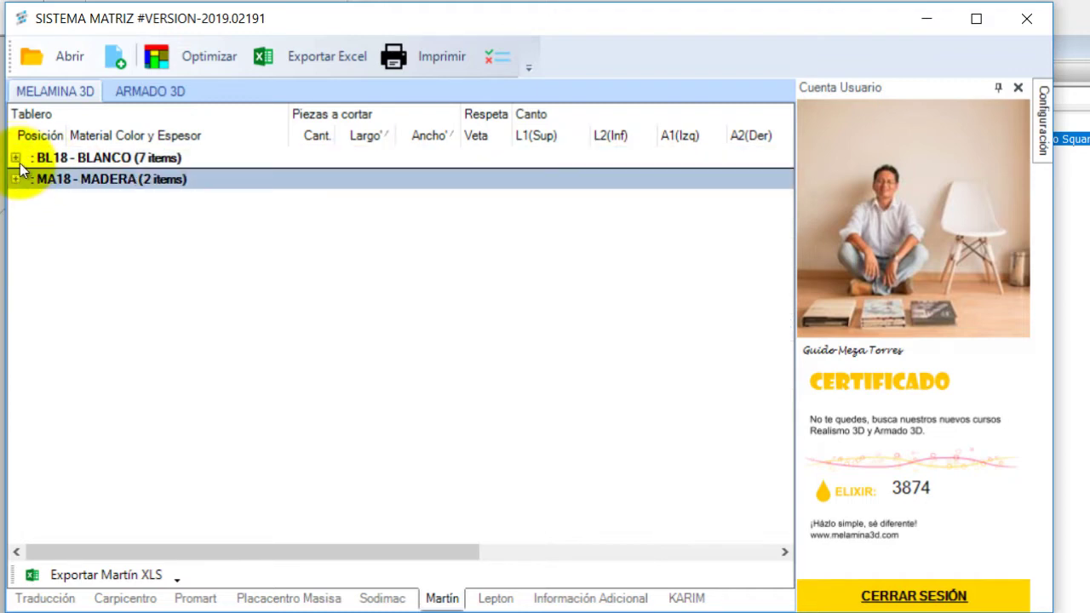
left_click(15, 158)
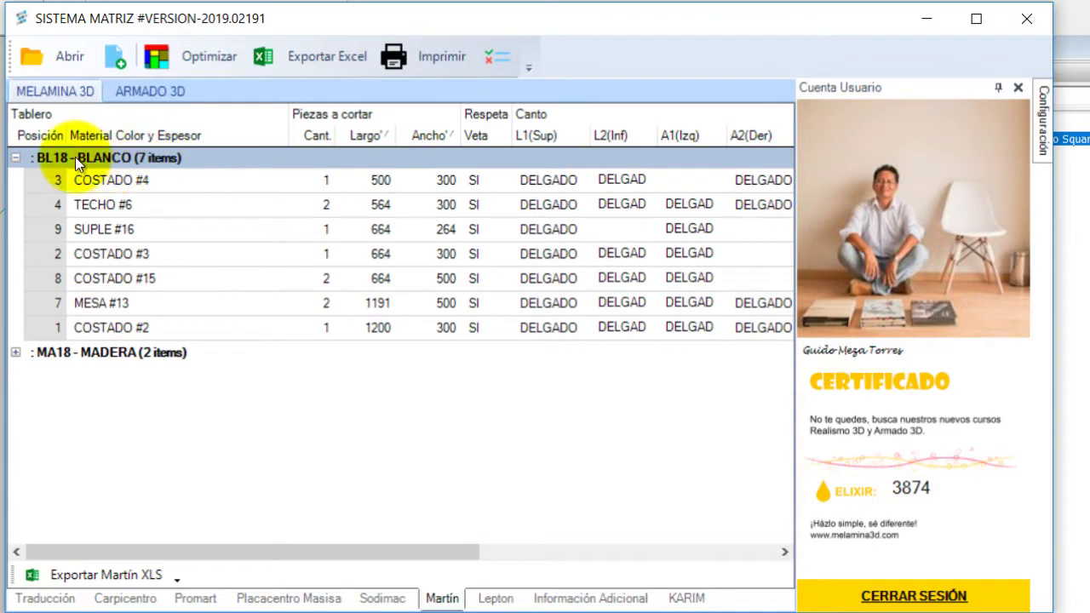
left_click(16, 351)
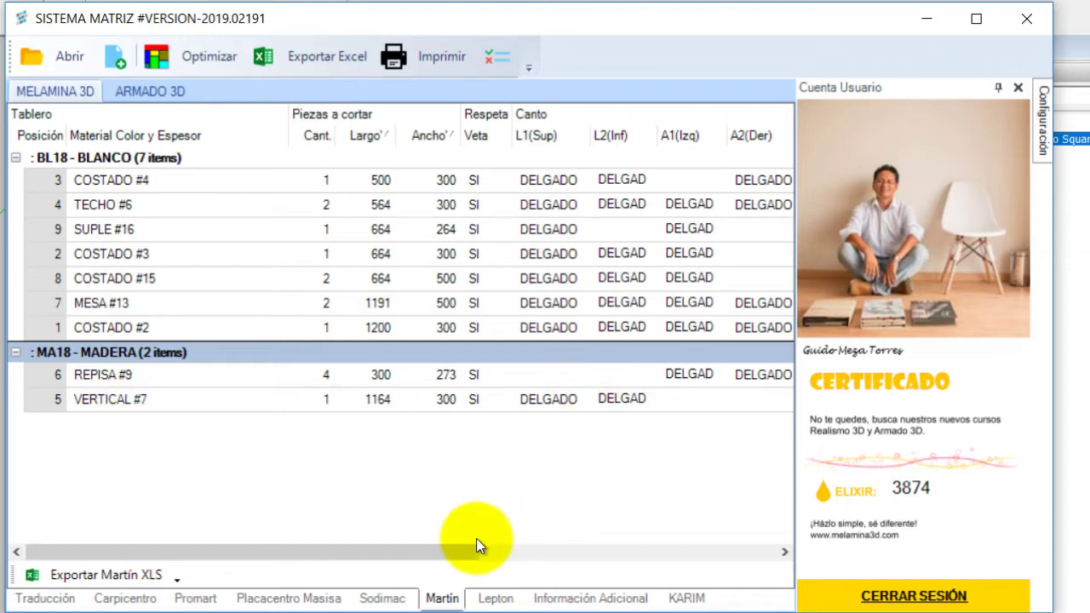
left_click_drag(470, 551, 503, 553)
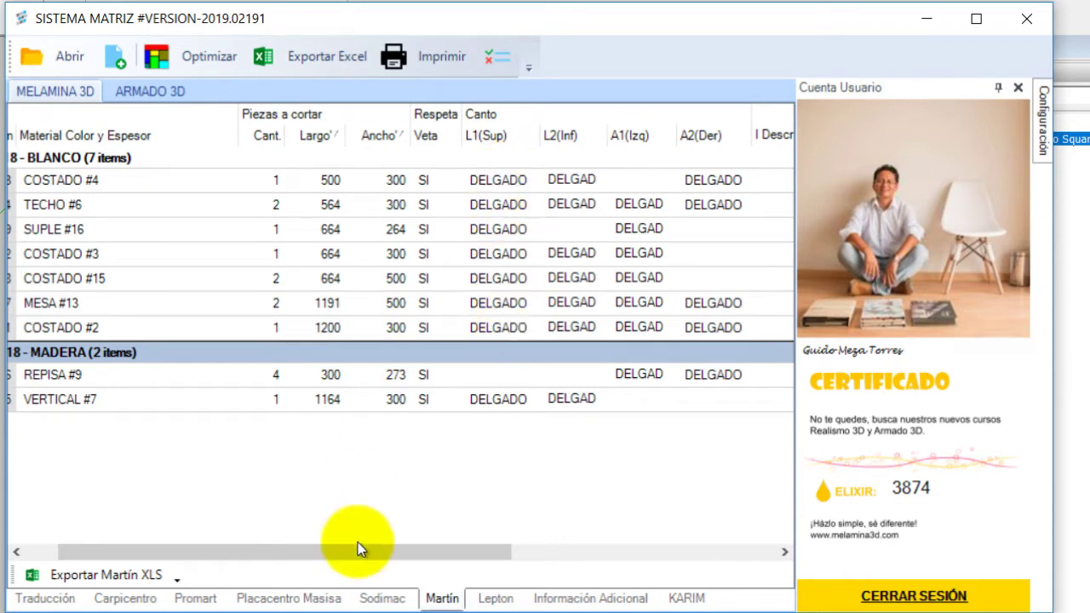
left_click_drag(358, 553, 269, 557)
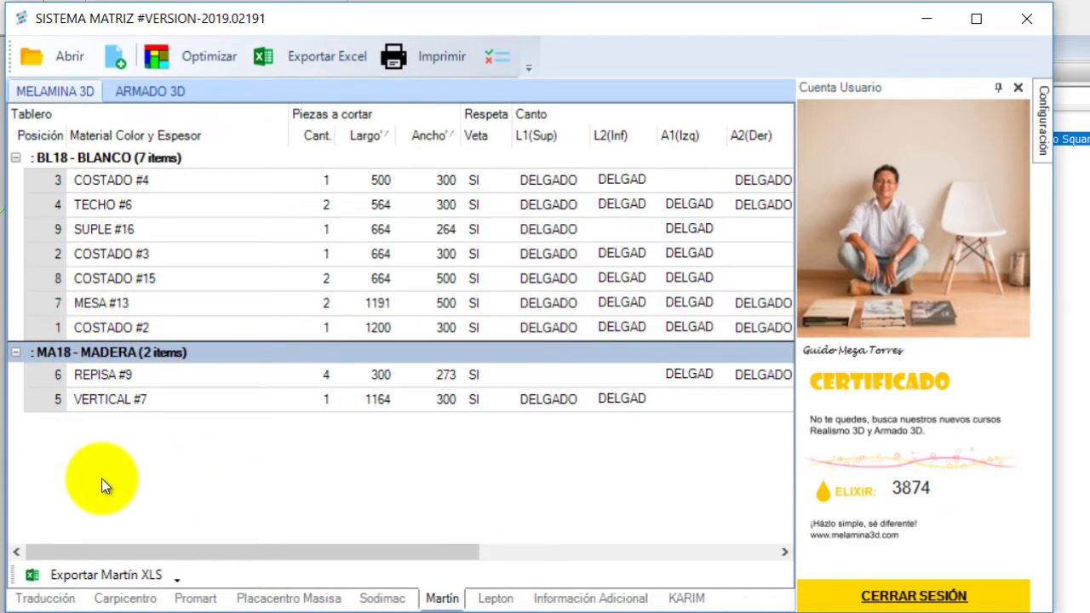
mouse_move(204, 26)
left_mouse_down()
mouse_move(1015, 78)
mouse_move(689, 90)
left_mouse_up()
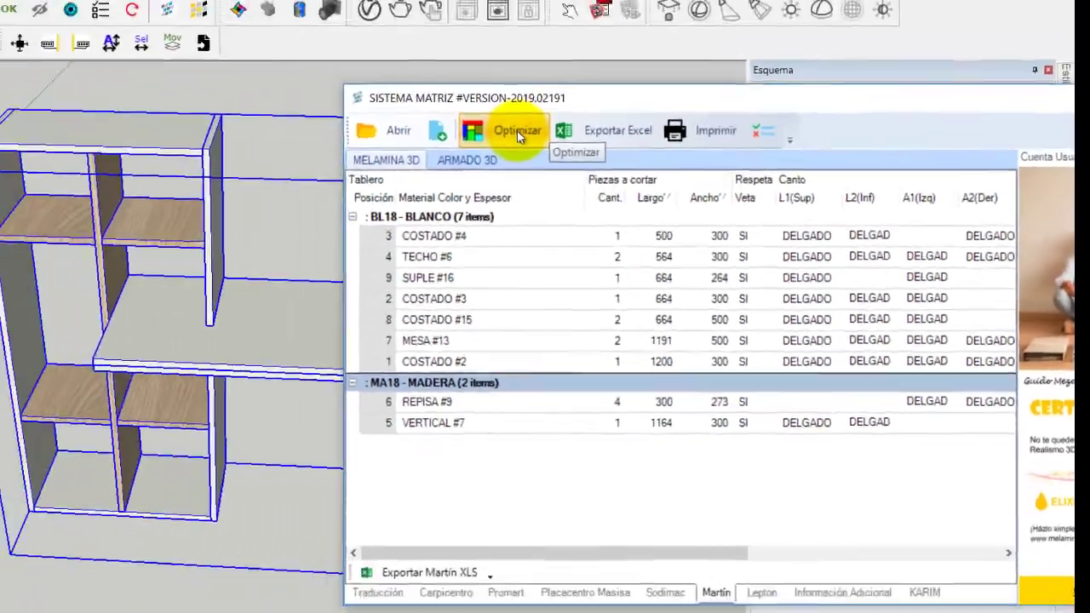
Send the parts list to Cutting Optimization Pro, restore its window and sort pieces by material
left_click(256, 66)
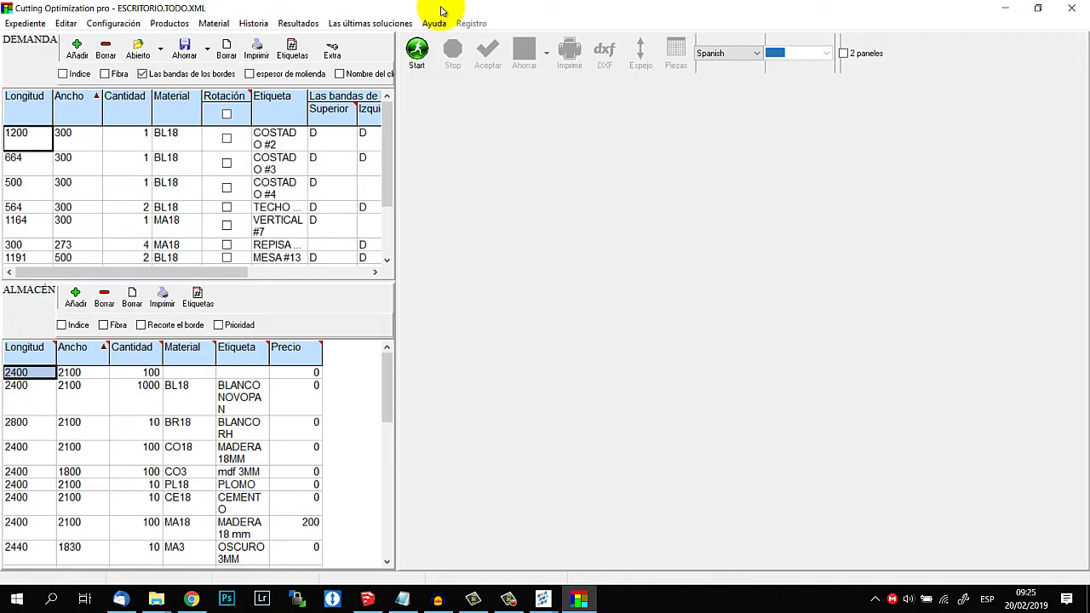
double_click(441, 11)
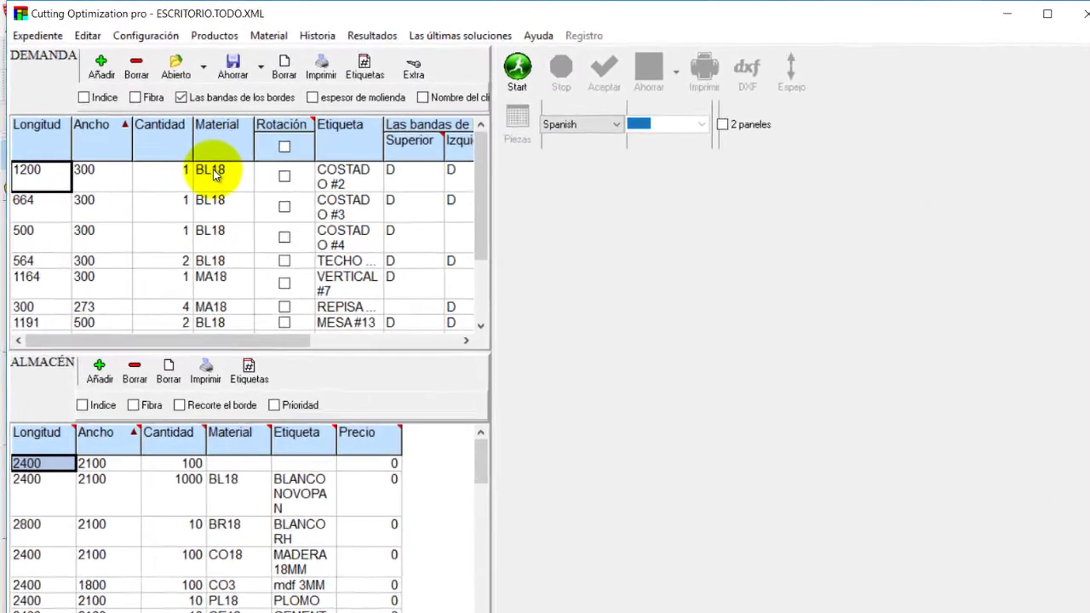
left_click(214, 174)
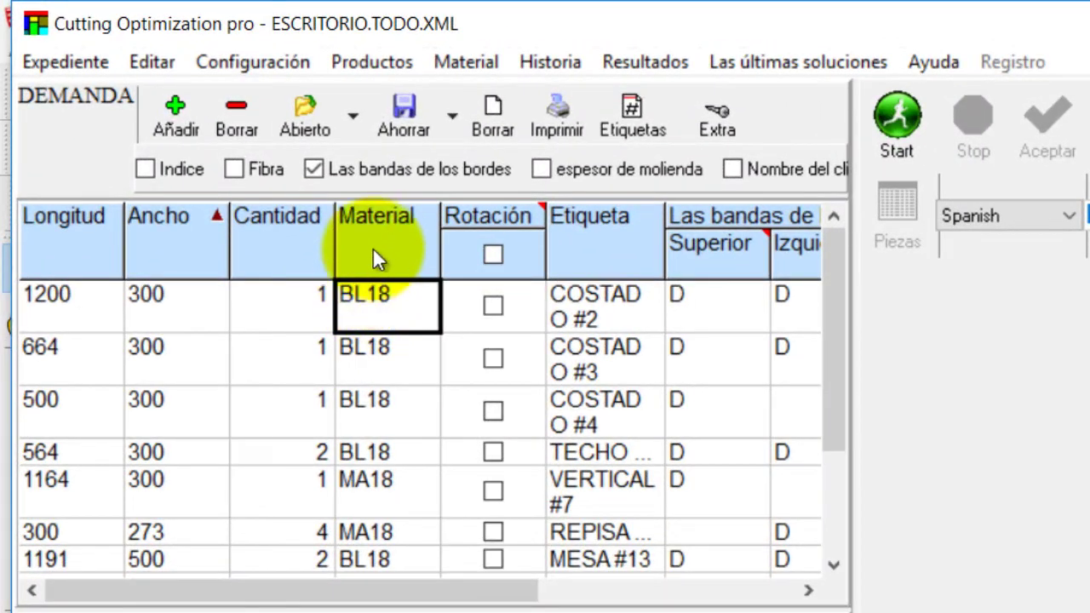
left_click(377, 254)
left_click(373, 358)
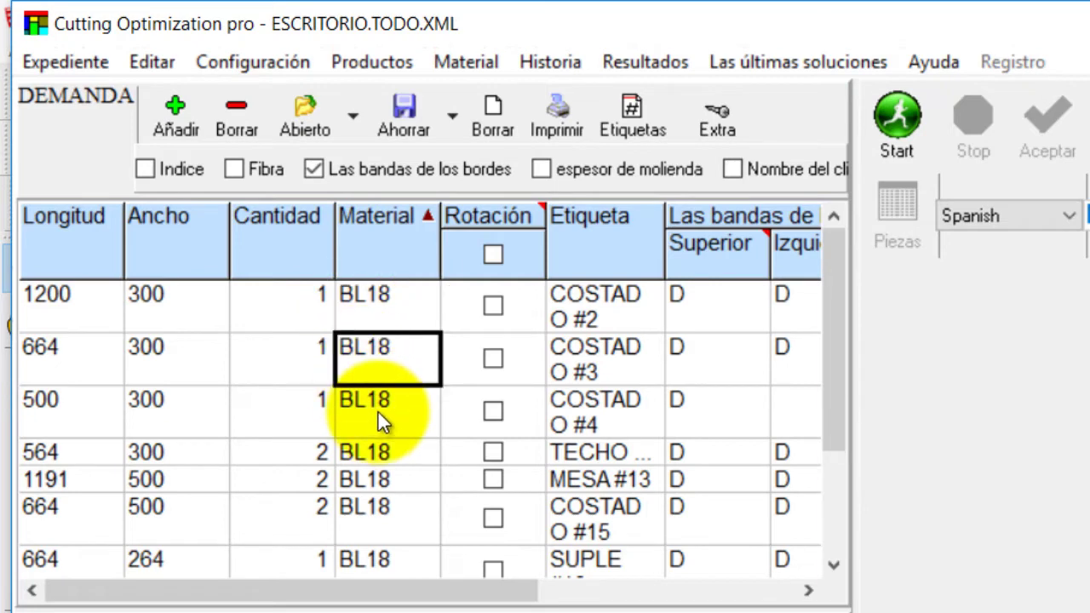
scroll(378, 412, "down", 7)
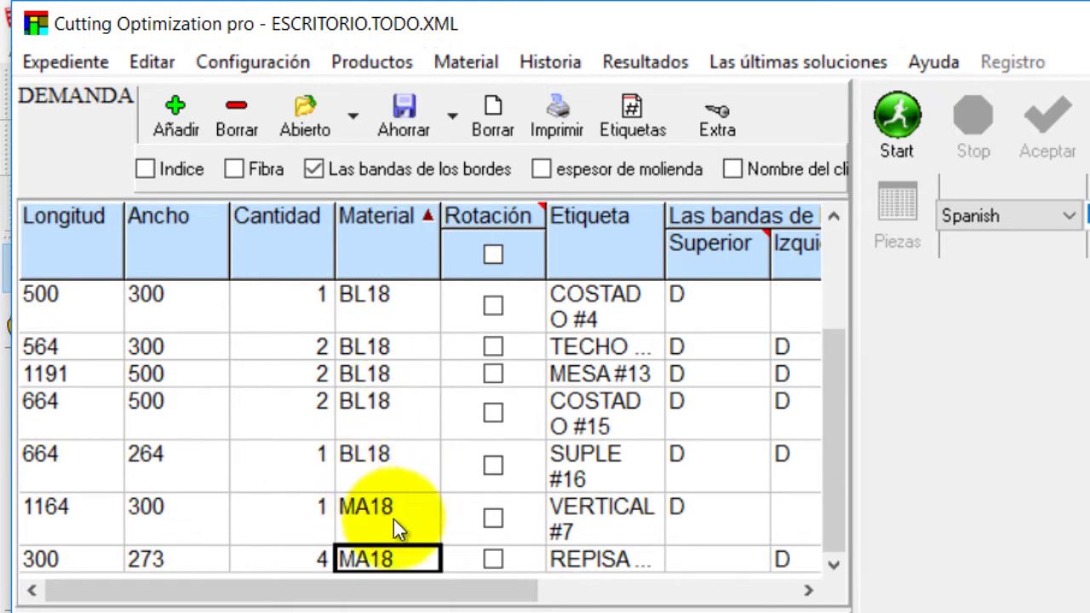
left_click_drag(511, 589, 664, 589)
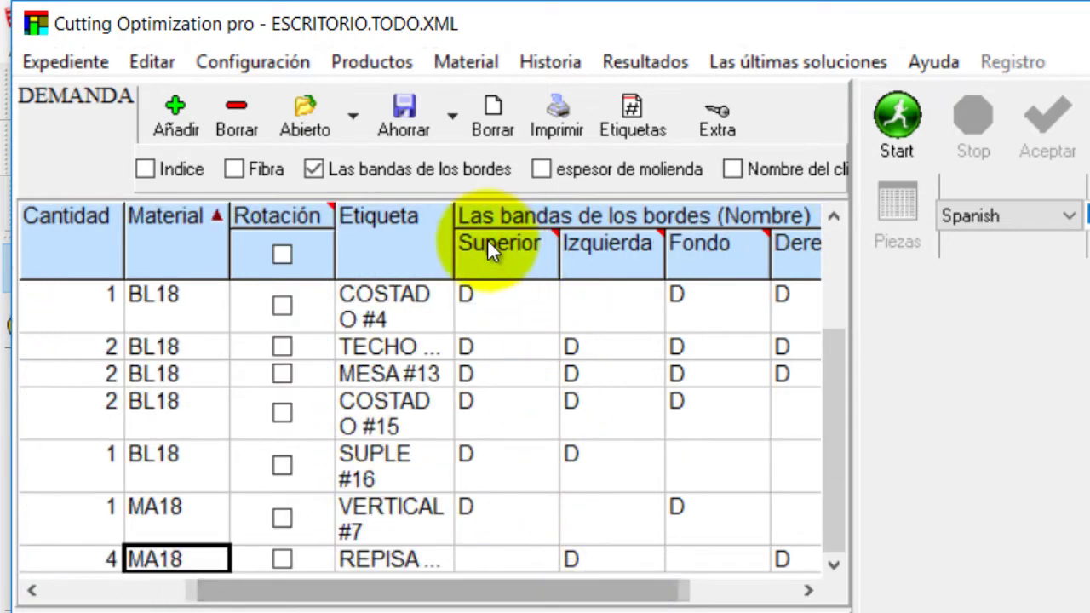
Autofit the Etiqueta column to show full piece names and select the edge-band cells
double_click(454, 243)
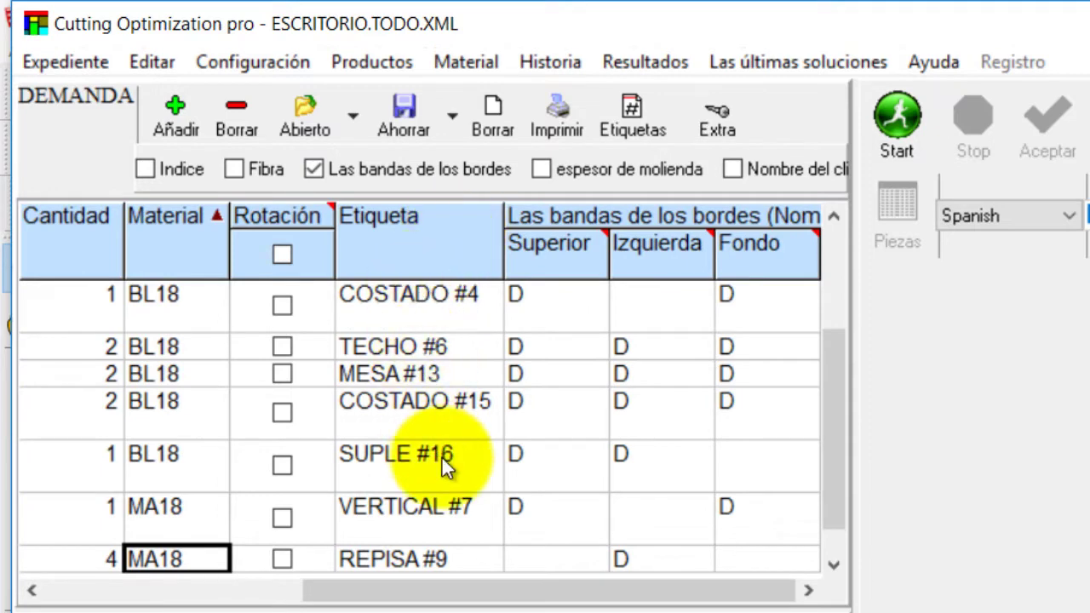
left_click_drag(535, 591, 584, 592)
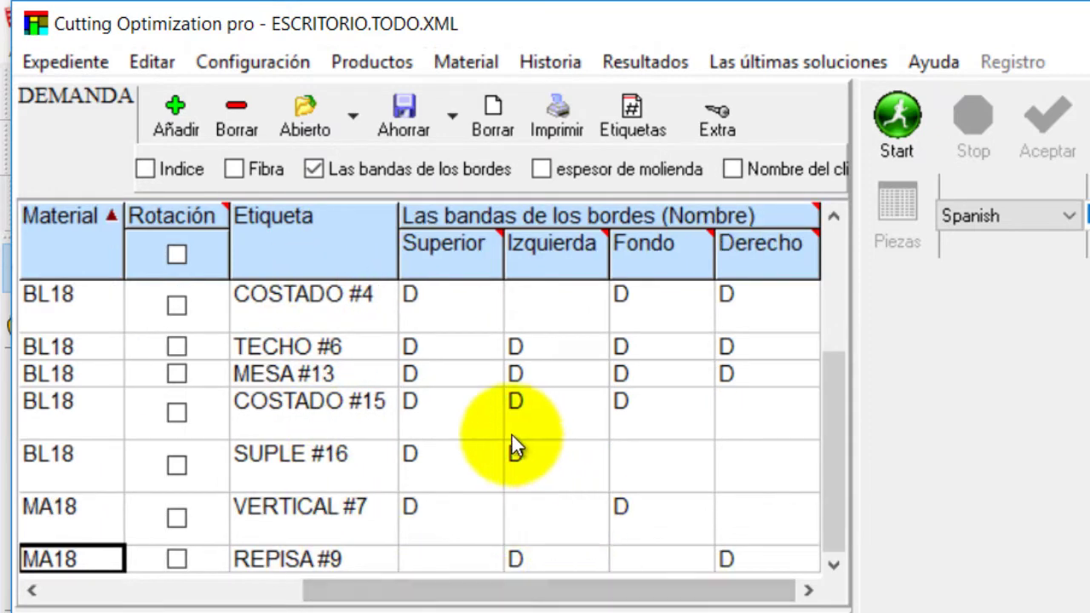
mouse_move(433, 291)
left_mouse_down()
mouse_move(738, 357)
mouse_move(690, 598)
mouse_move(417, 596)
left_mouse_up()
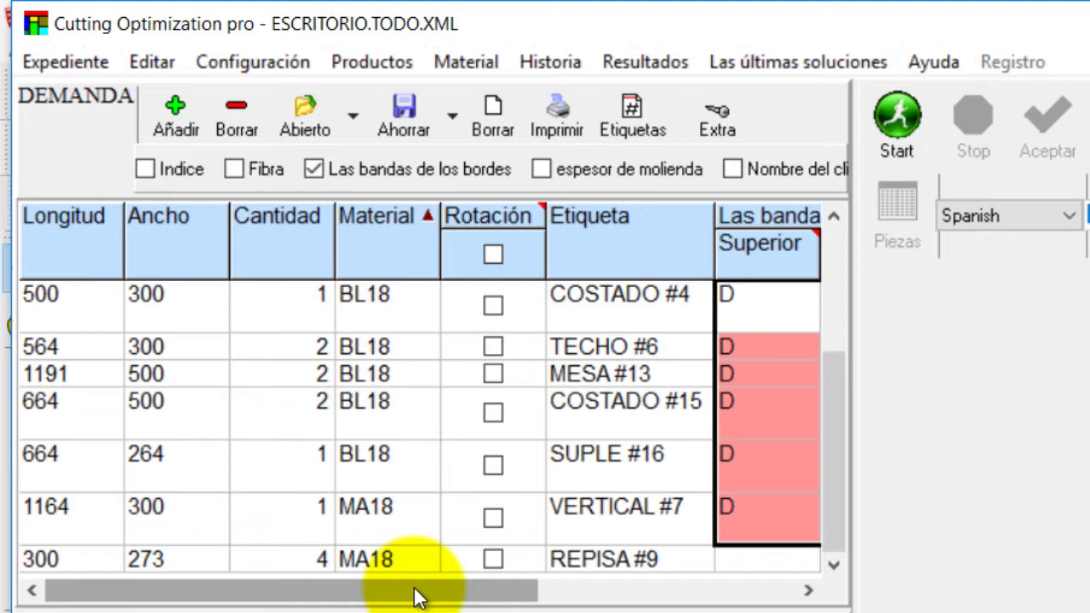
Run the optimization, view the Hoja2 MADERA 18 mm sheet layout, and close the optimizer
left_click(896, 116)
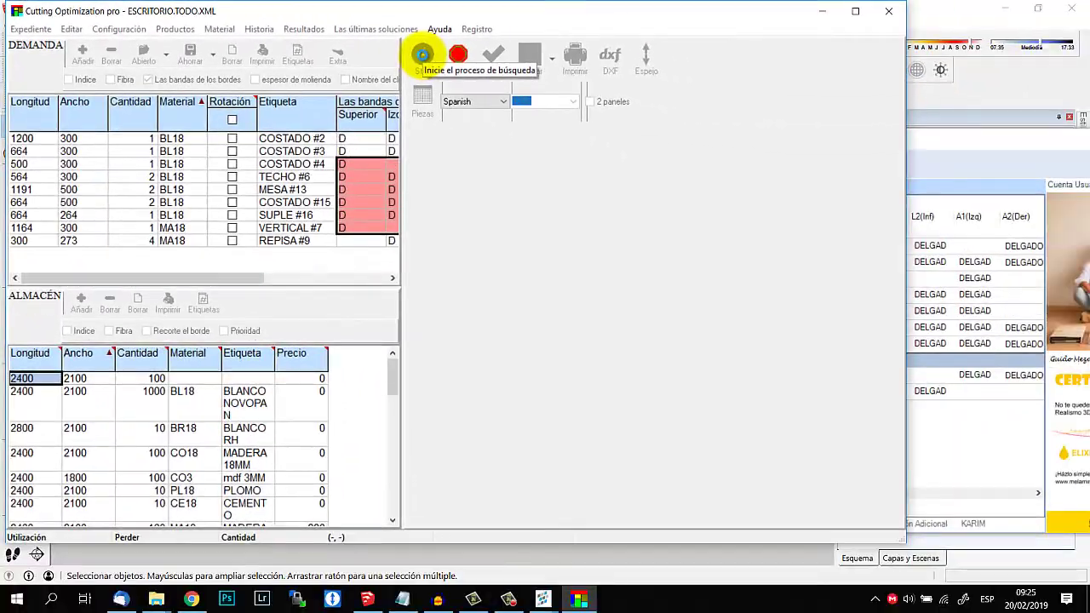
left_click(458, 130)
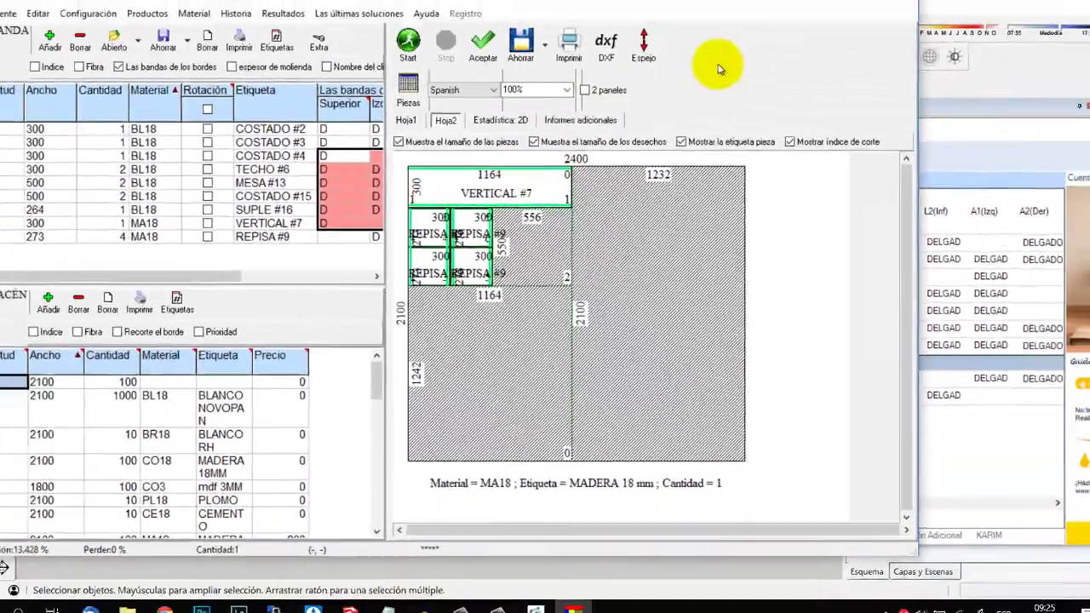
left_click(712, 54)
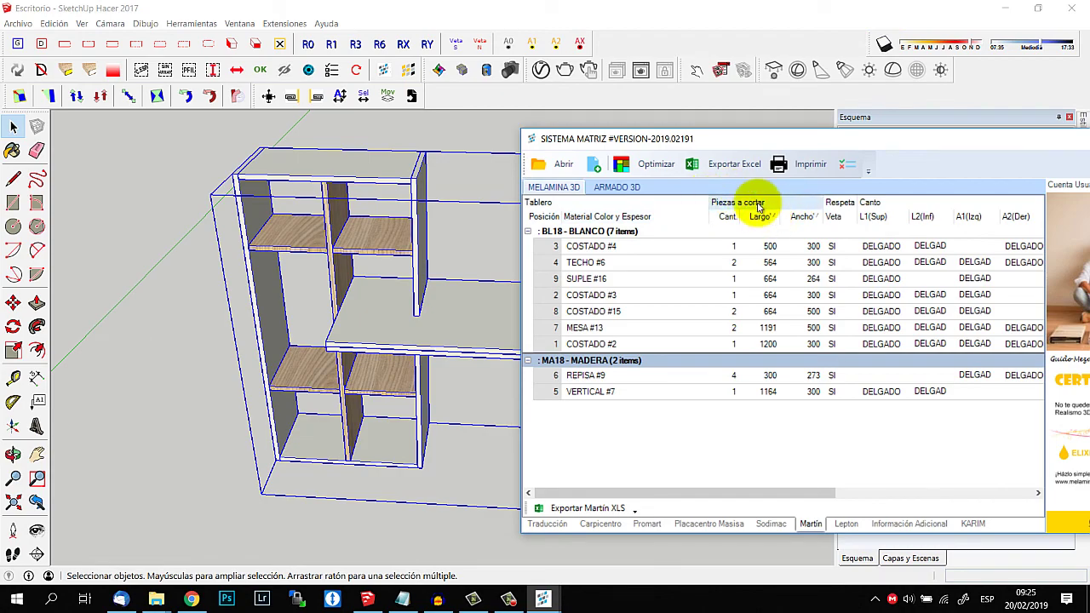
left_click_drag(795, 147, 426, 123)
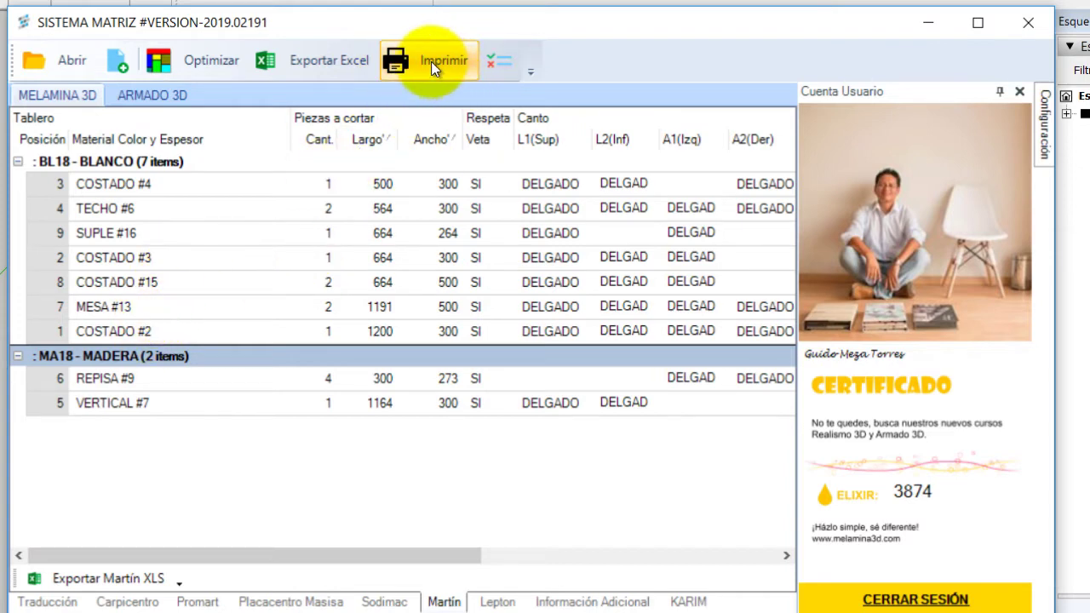
Preview the BL18 parts list in MARTIN supplier format, enlarged to show all seven pieces
left_click(431, 61)
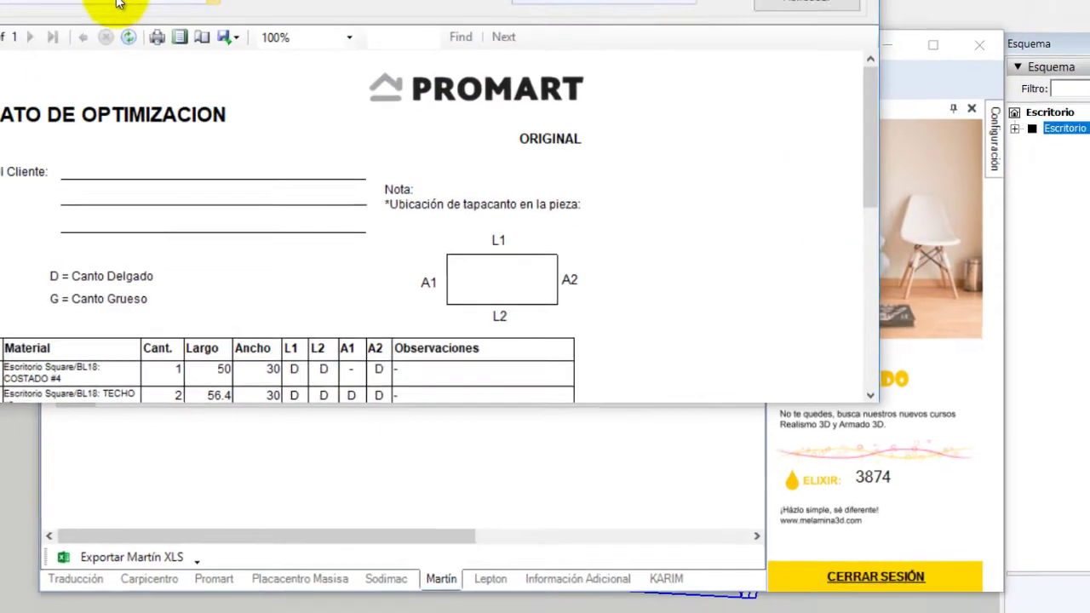
left_click(95, 78)
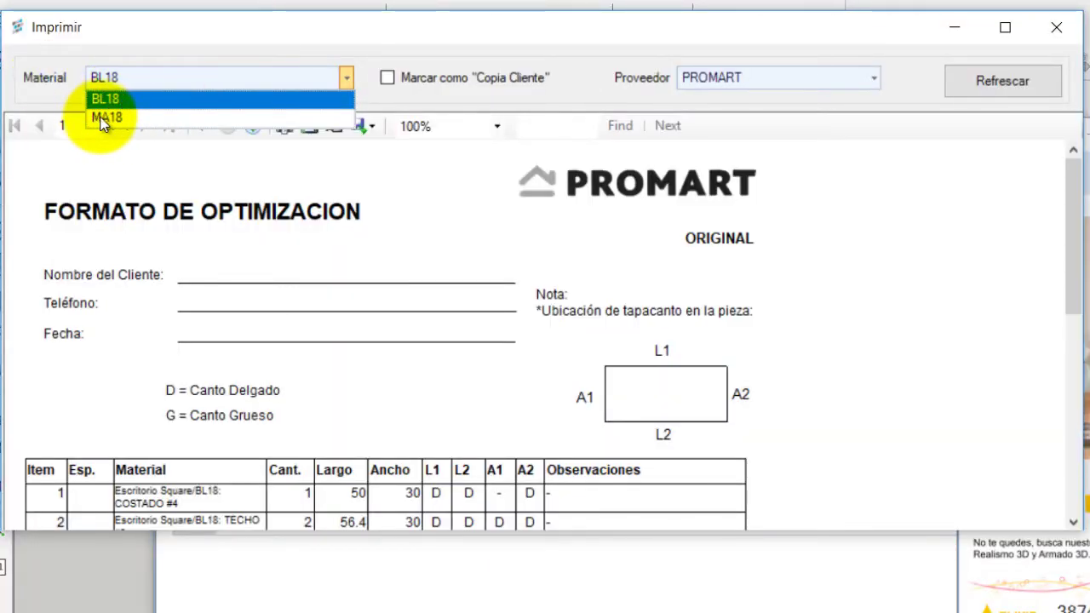
left_click(624, 42)
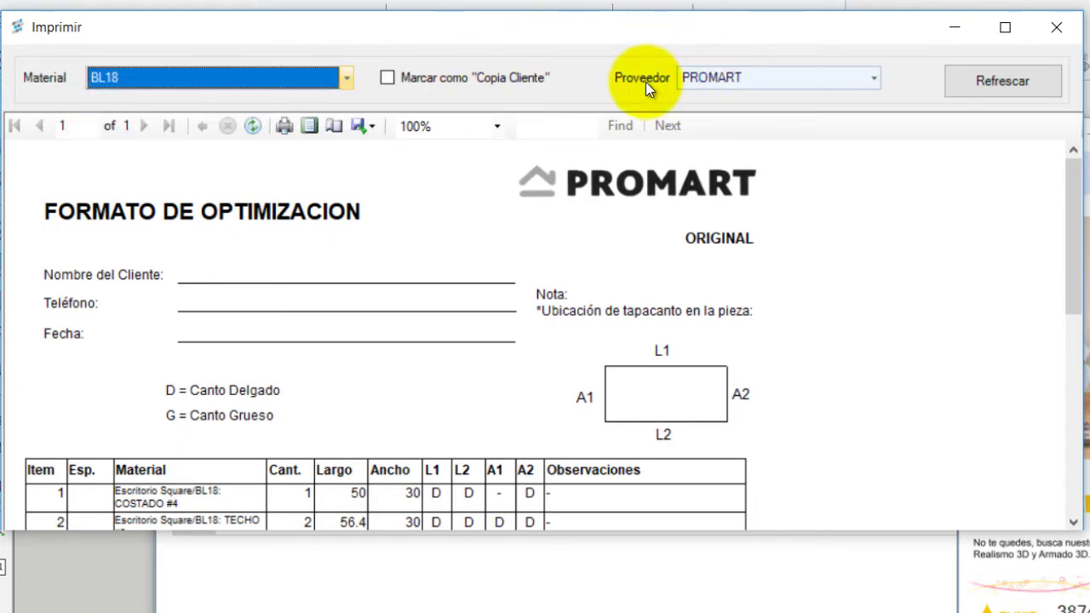
left_click(721, 73)
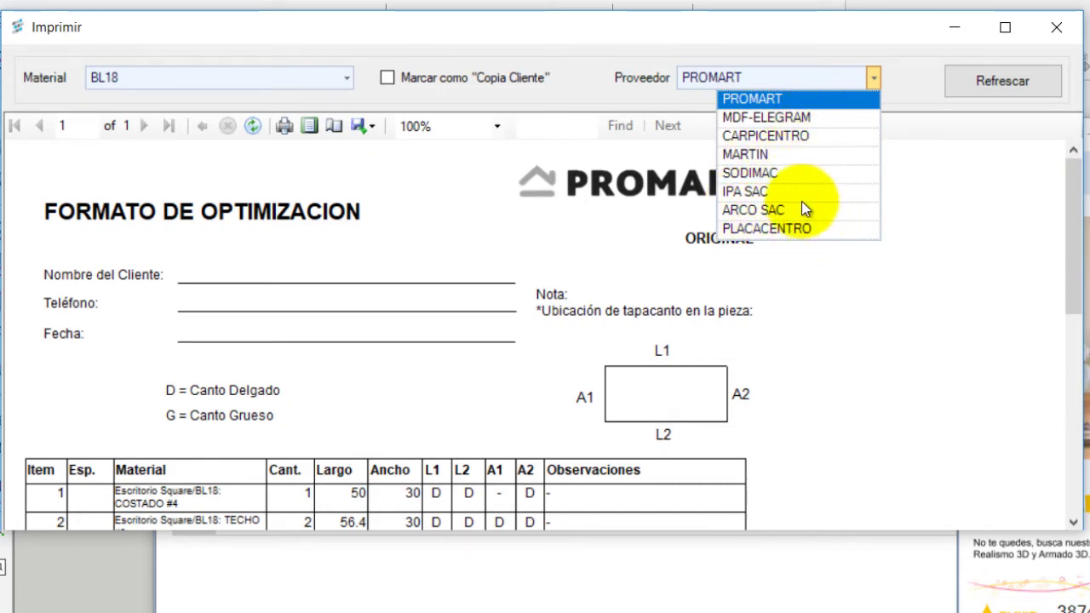
left_click(755, 155)
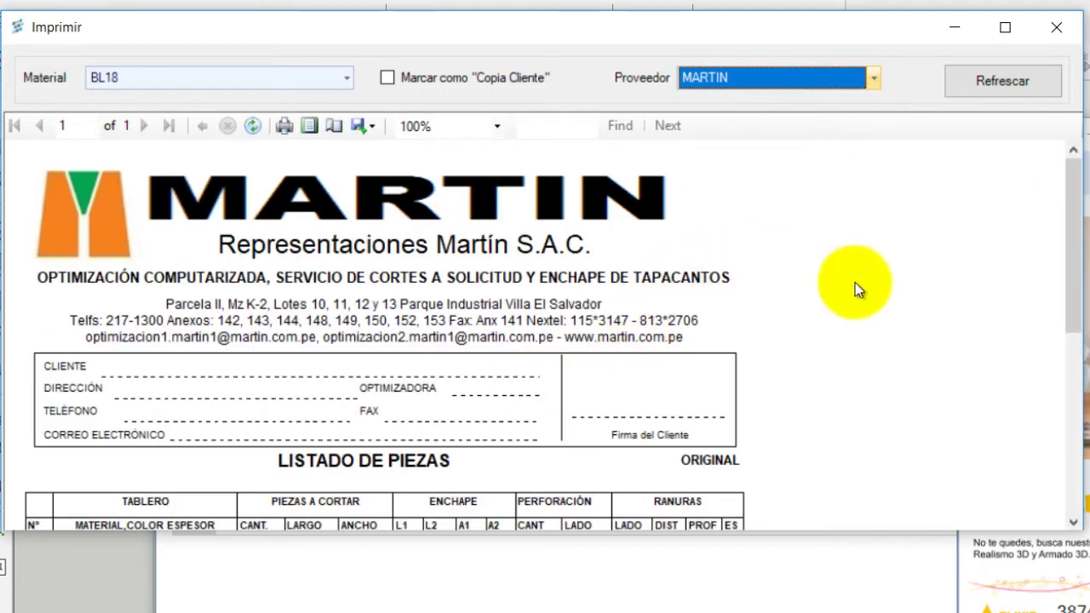
left_click_drag(1066, 531, 1066, 611)
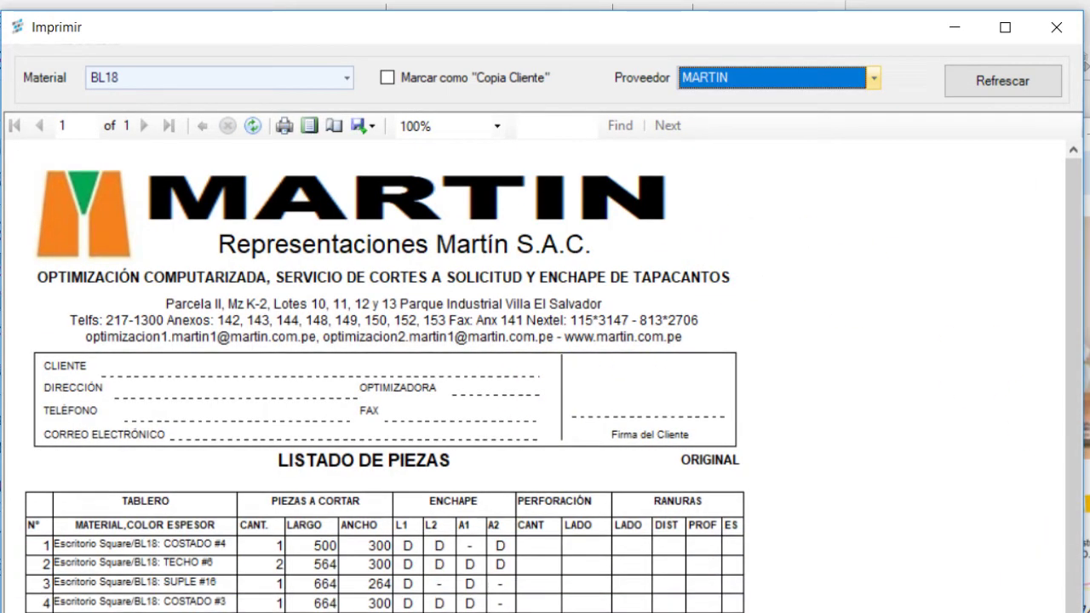
left_click(885, 369)
scroll(236, 293, "down", 3)
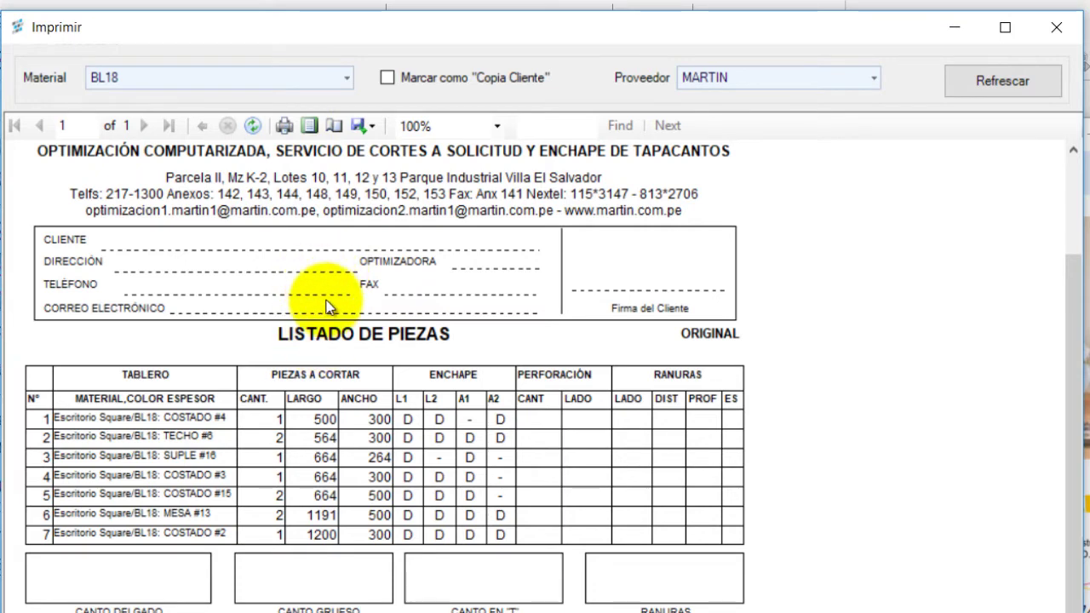
Export the MARTIN report as PDF 'rptMartin' into Escritorio > Ejemplo 11, then bring up File Explorer
left_click(359, 126)
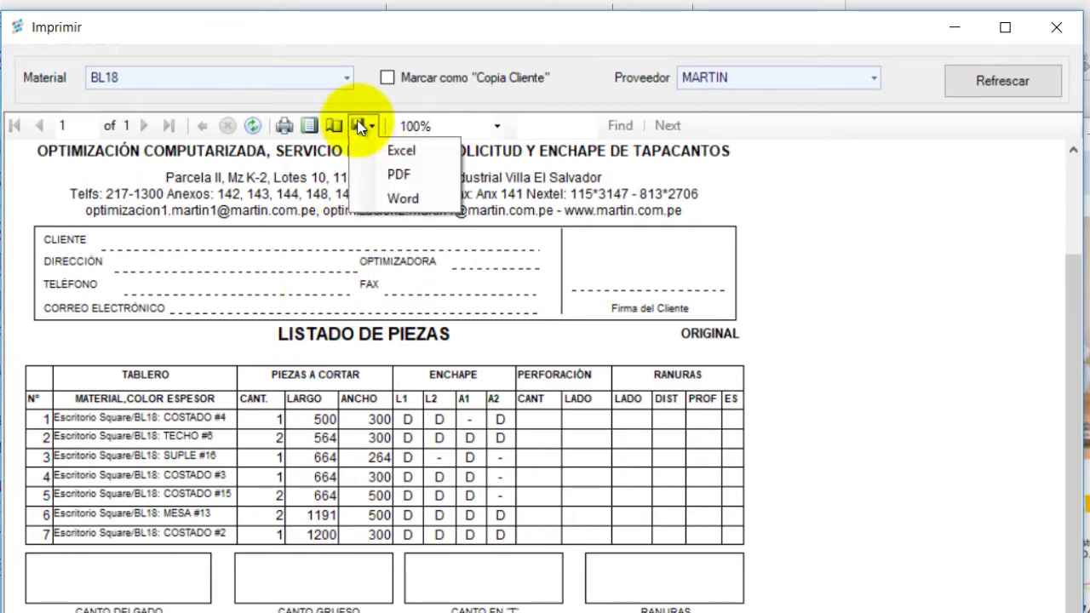
left_click(407, 177)
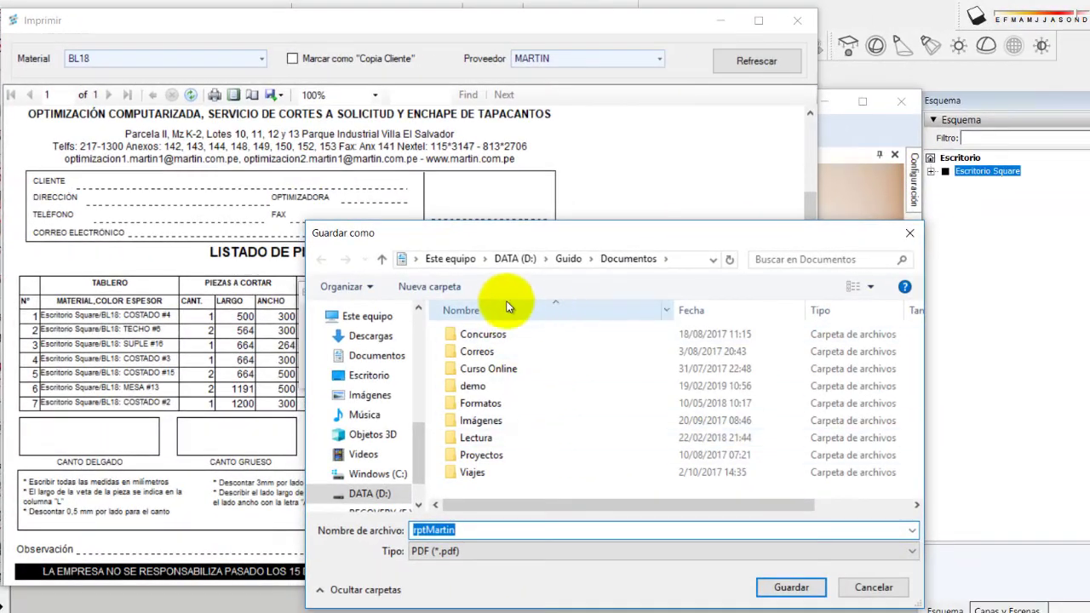
left_click(369, 375)
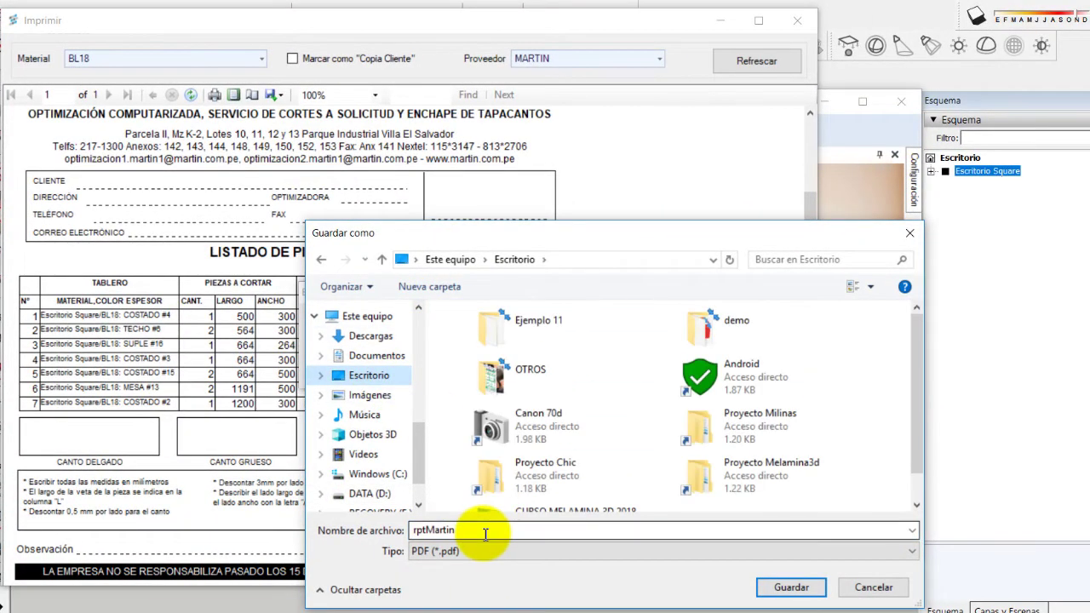
left_click(791, 587)
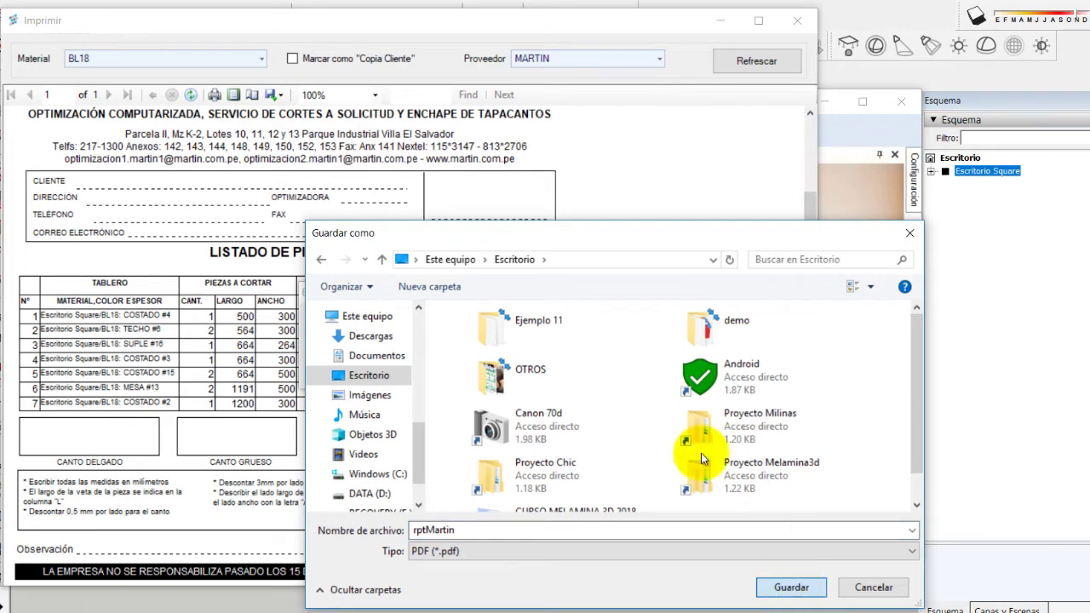
double_click(498, 322)
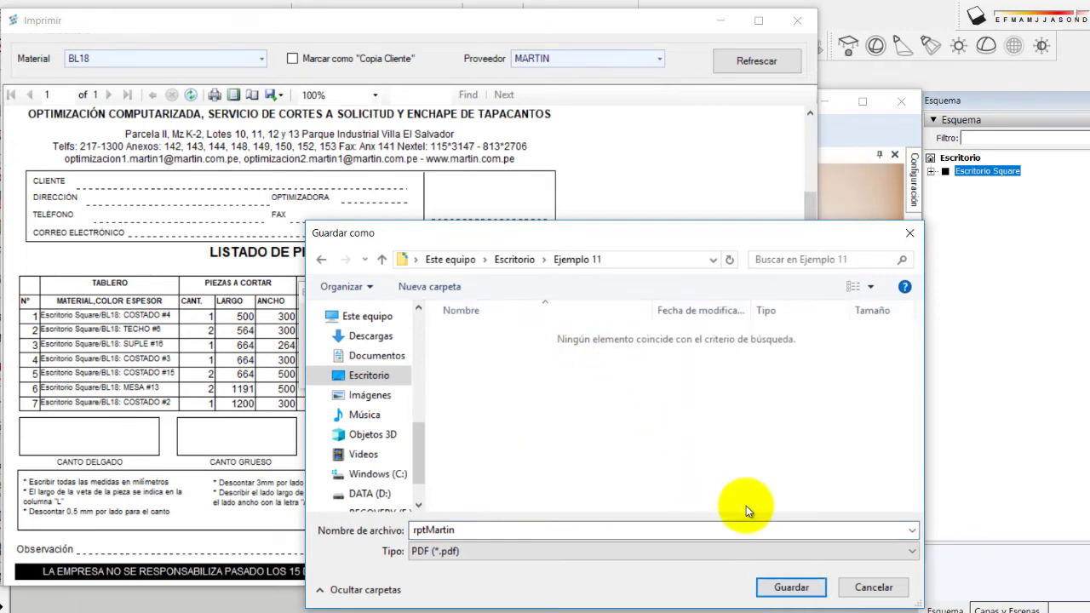
left_click(791, 586)
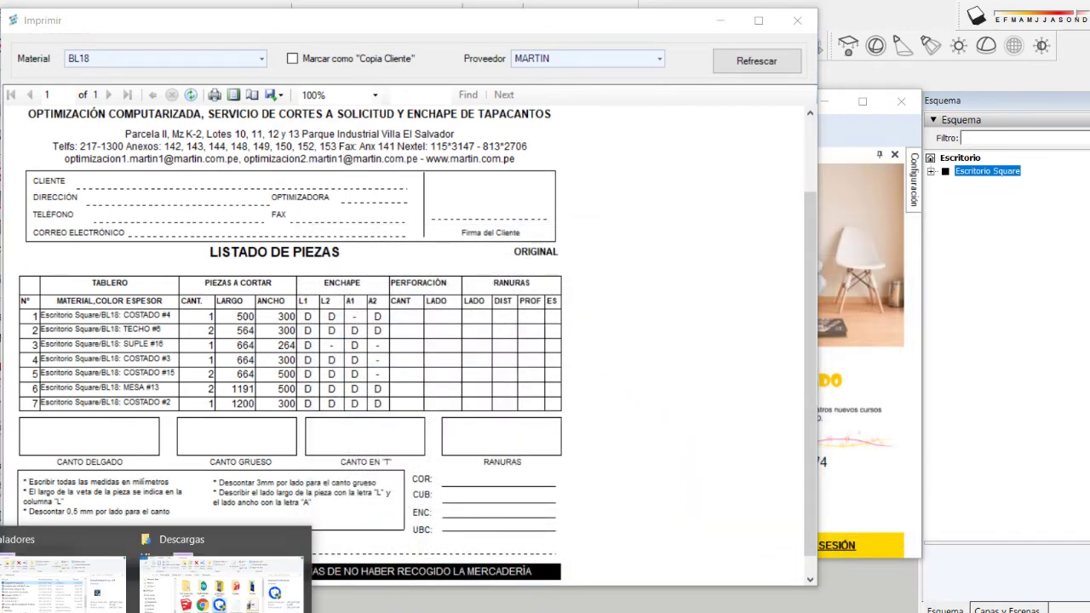
left_click(148, 585)
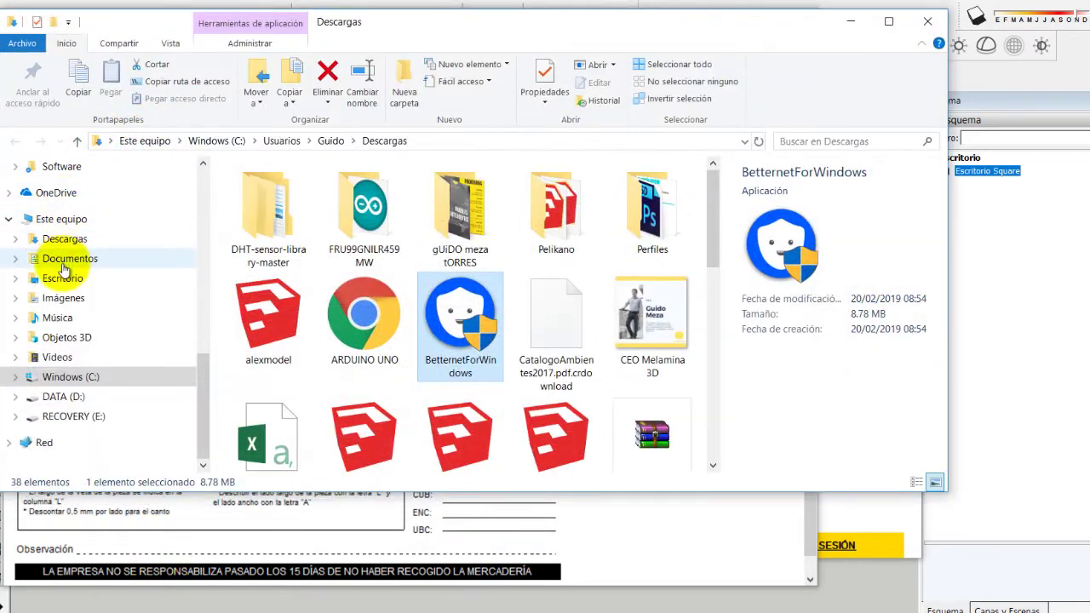
Open rptMartin from Escritorio > Ejemplo 11, then switch back to Sistema Matriz
left_click(68, 278)
left_click(364, 208)
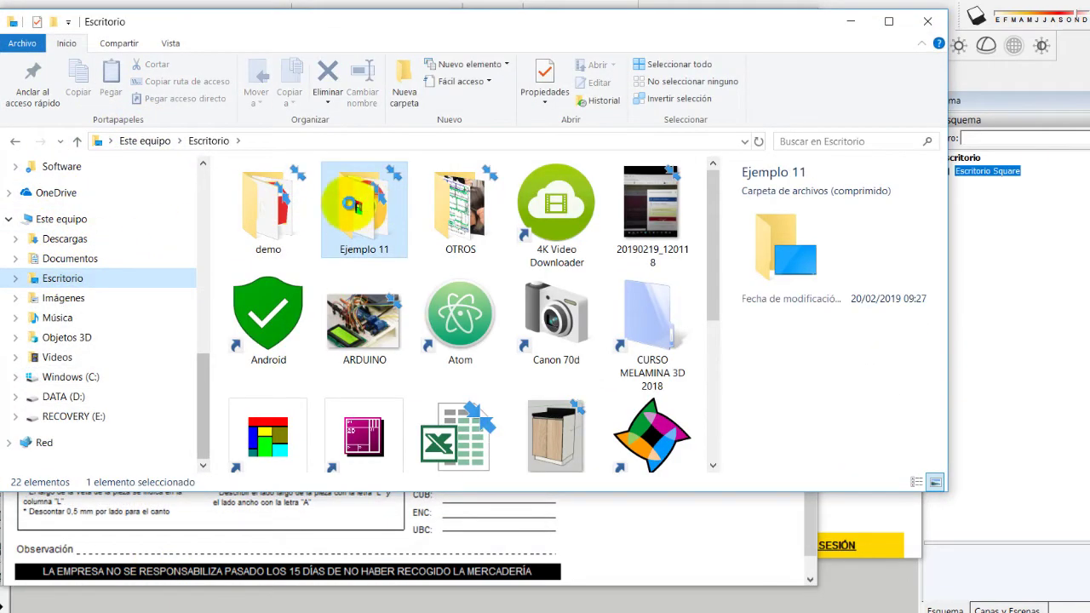
double_click(323, 204)
double_click(266, 245)
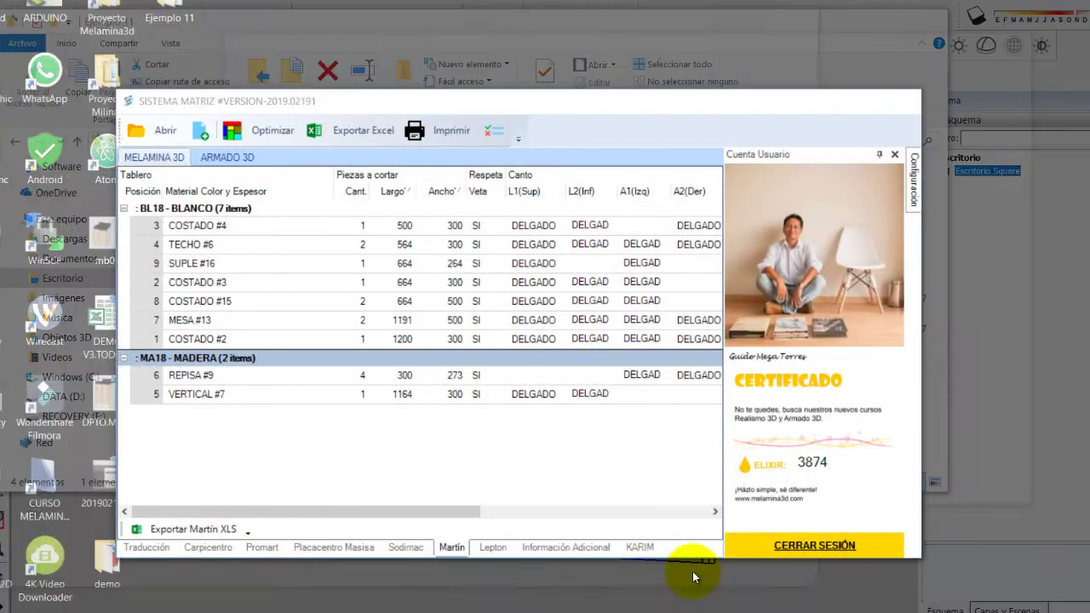
left_click(685, 575)
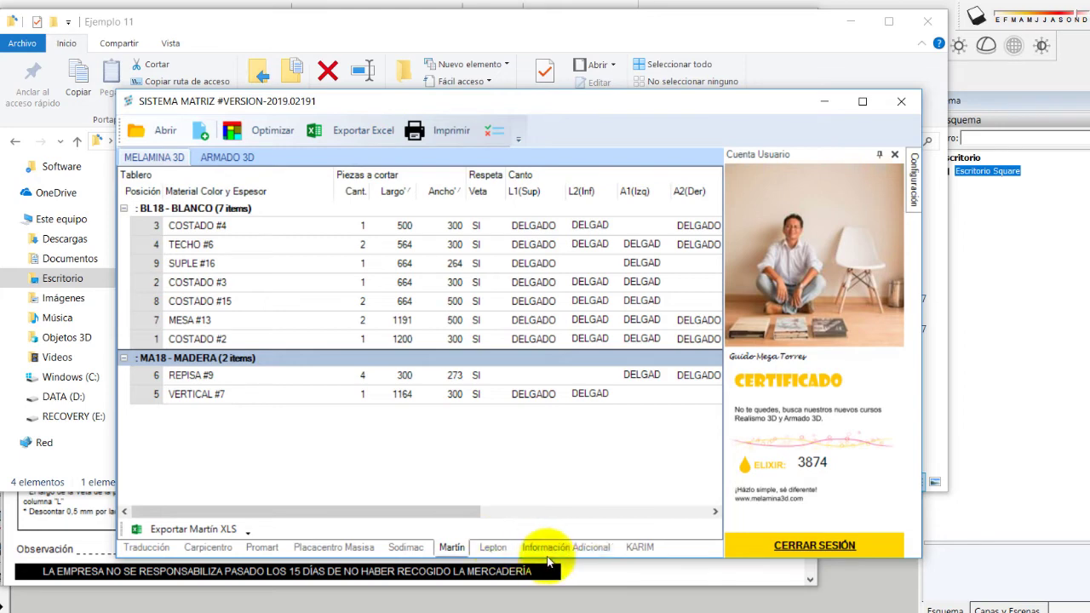
Show the KARIM tab under Información Adicional with the CODIFICACIÓN KARIM scheme
left_click(562, 547)
left_click(647, 547)
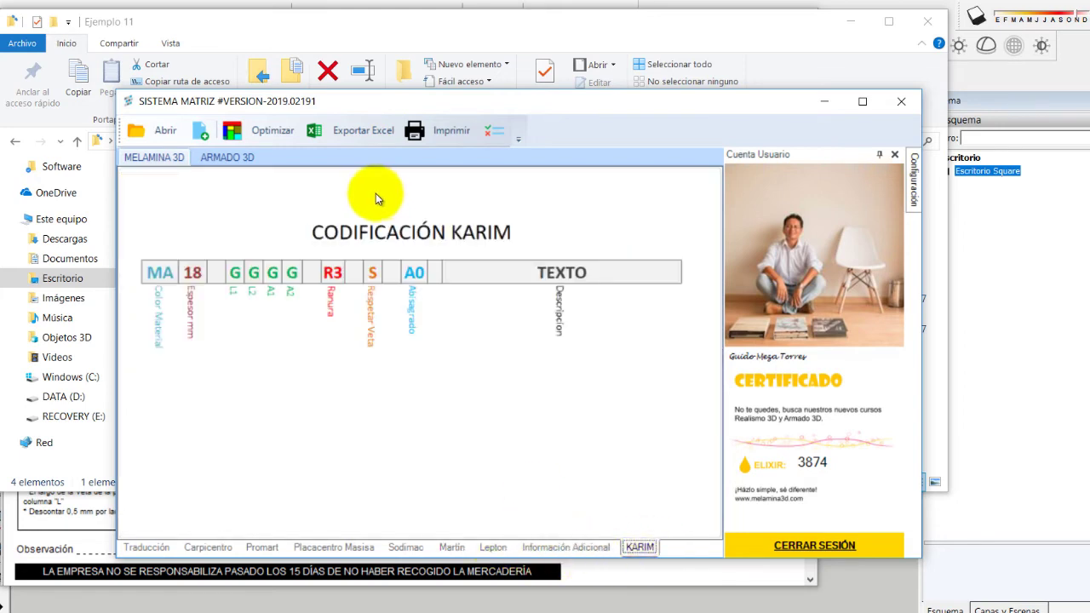